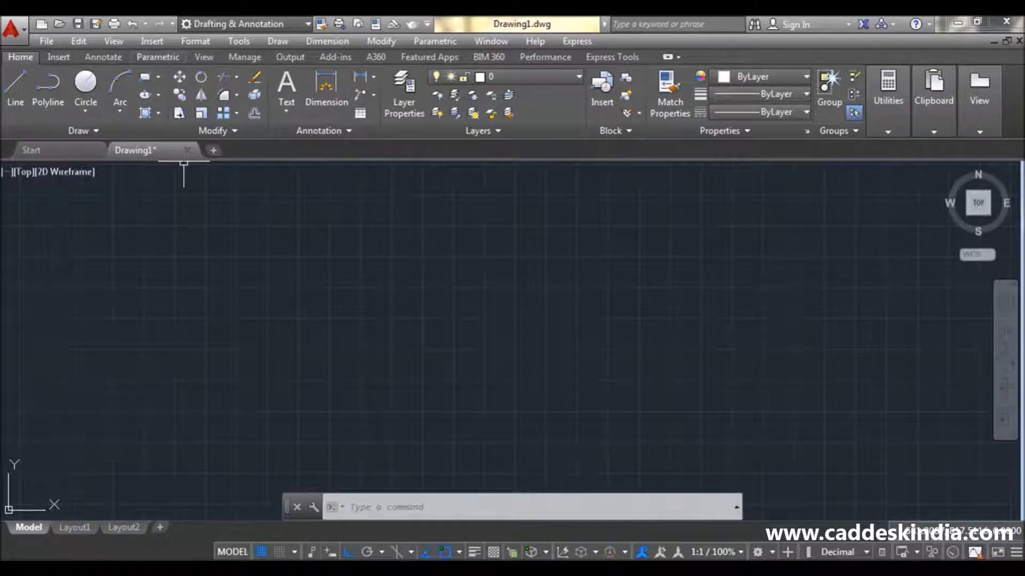
Draw a horizontal line in the empty drawing area as the first line of a pair.
click(158, 56)
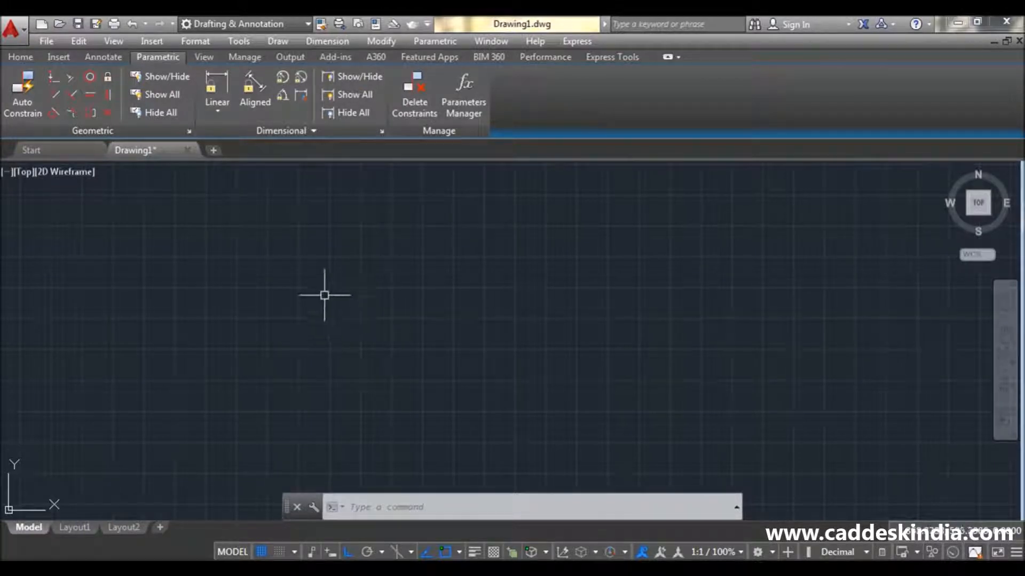
text(L)
key(Return)
key(Return)
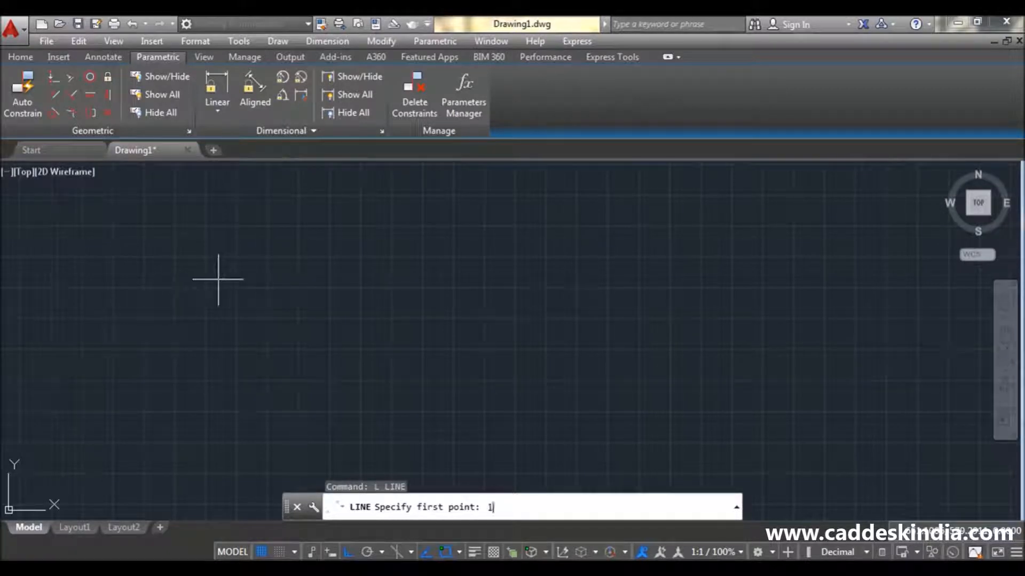
text(l)
key(Return)
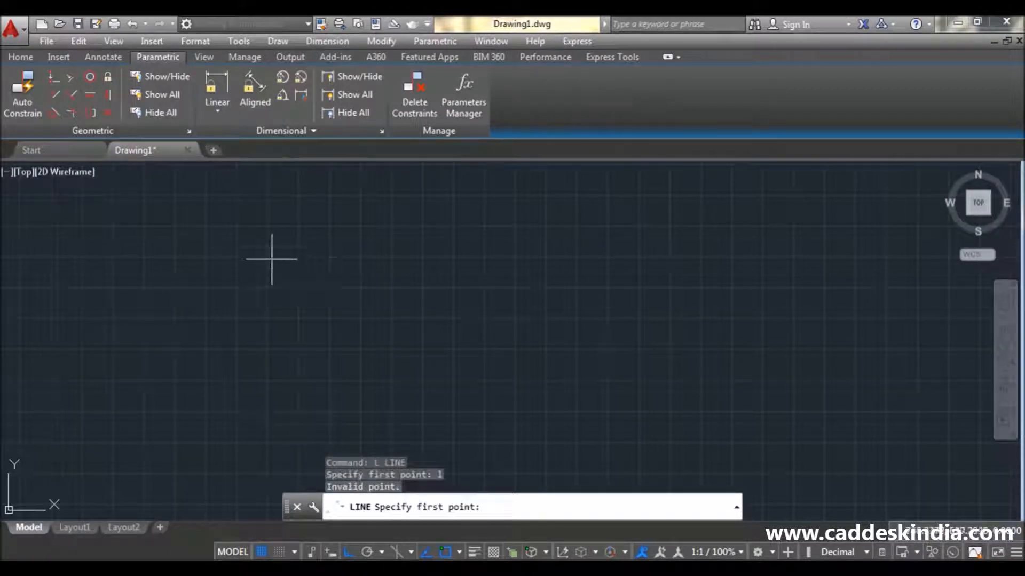
click(271, 260)
click(394, 259)
key(Escape)
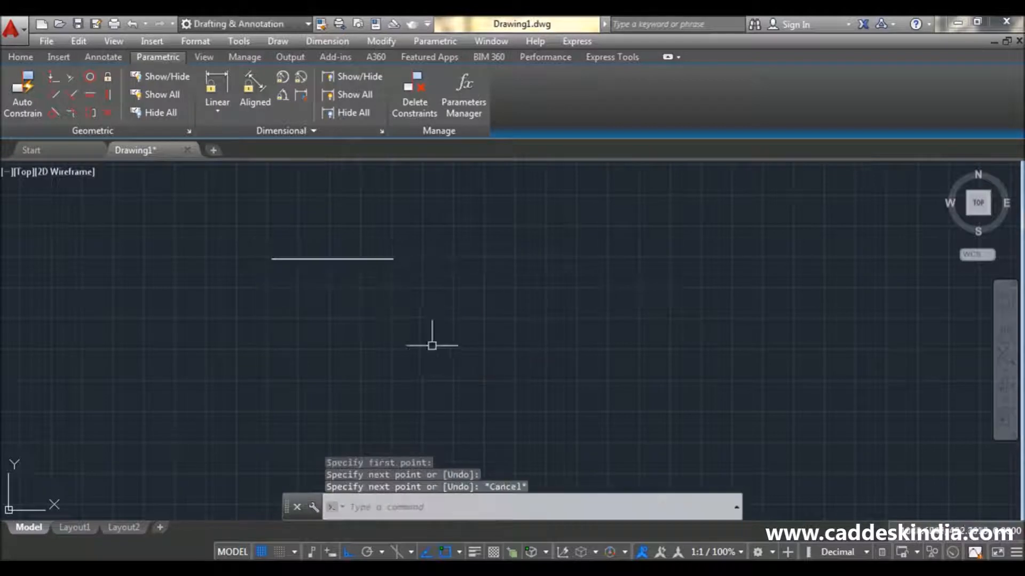
Draw a second, longer horizontal line just below the first one, offset slightly to its right.
text(l)
key(Return)
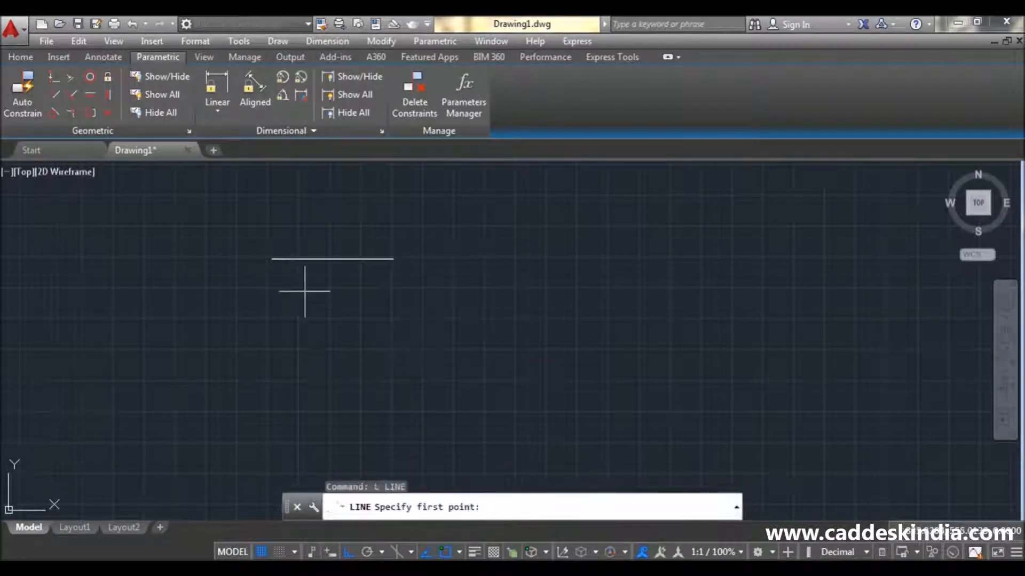
click(315, 298)
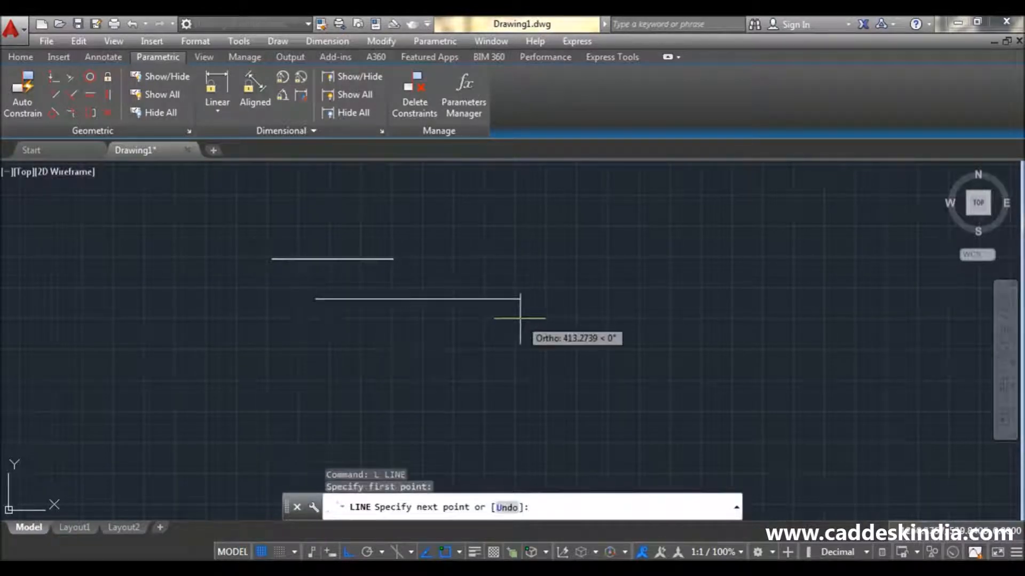
click(488, 302)
key(Escape)
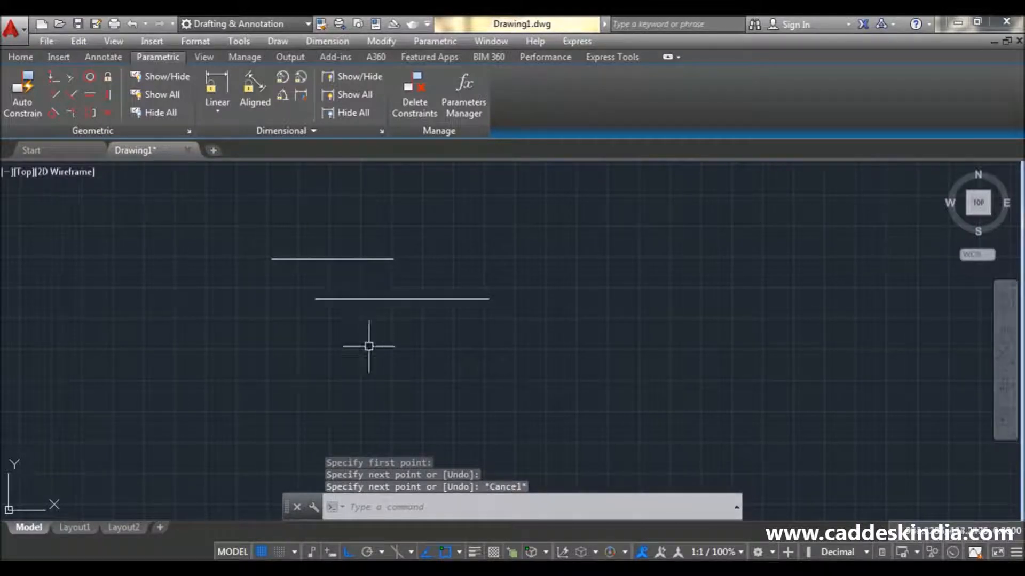
click(376, 260)
key(Escape)
click(377, 298)
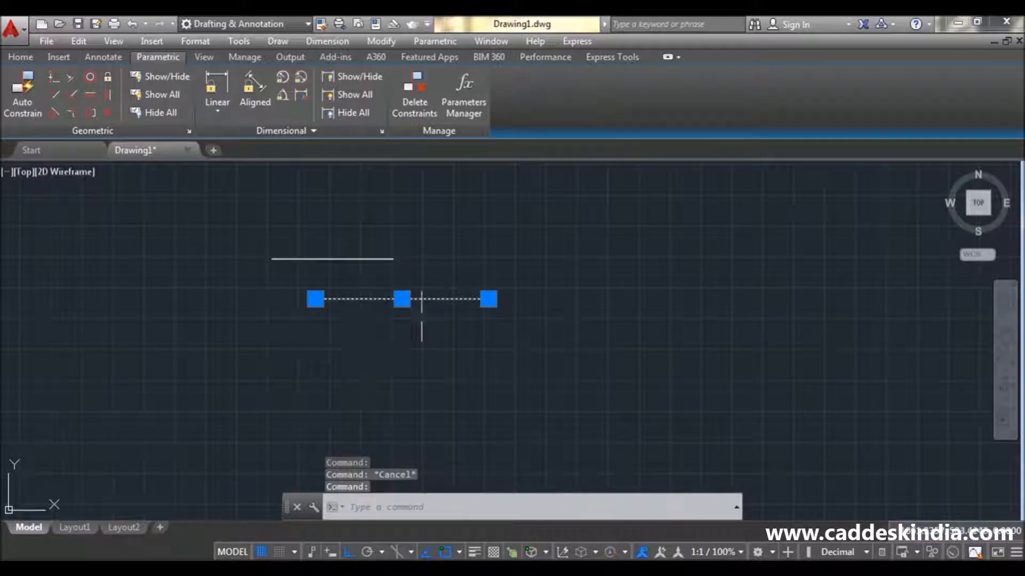
click(368, 258)
key(Escape)
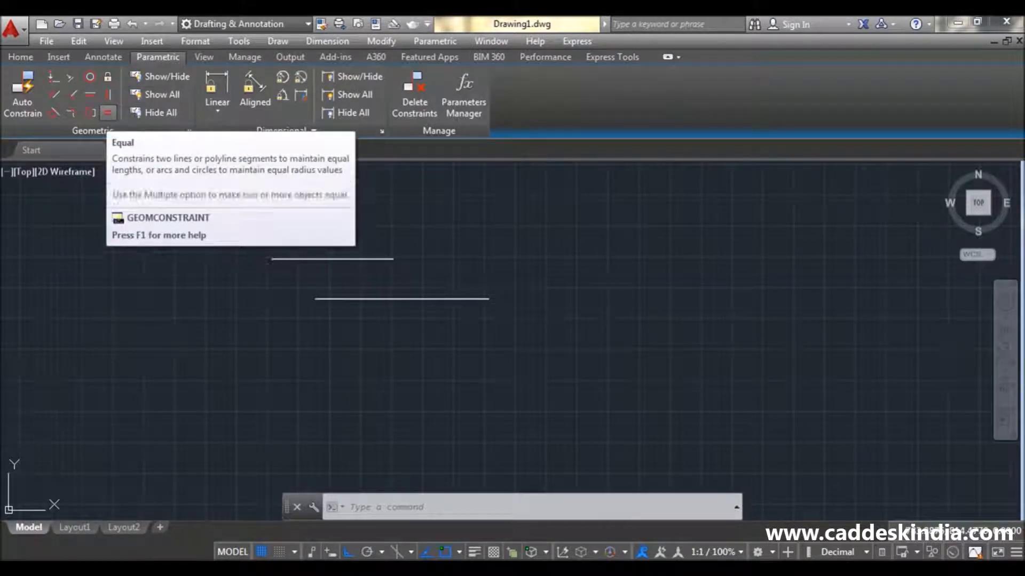
Apply an Equal constraint to the two horizontal lines, using the upper, shorter line as the reference.
click(107, 112)
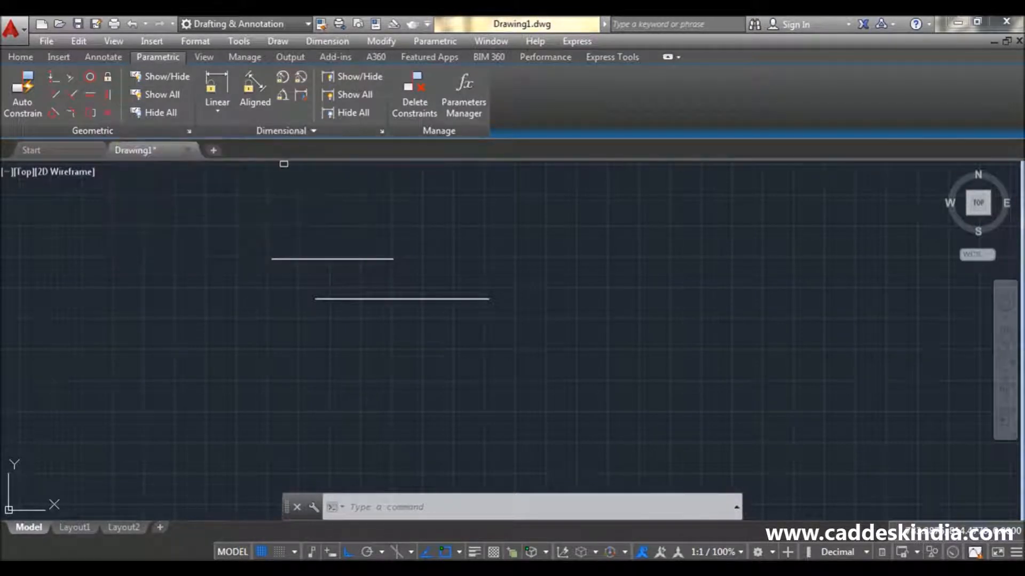
click(323, 259)
click(371, 297)
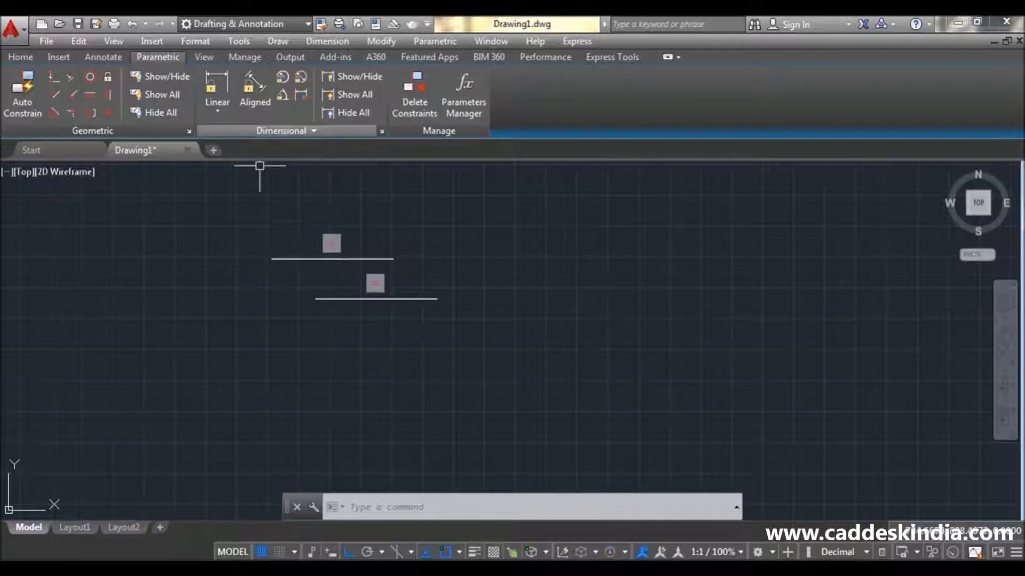
mouse_move(360, 360)
middle_down()
mouse_move(306, 353)
mouse_move(279, 385)
middle_up()
key(Escape)
key(Escape)
key(Escape)
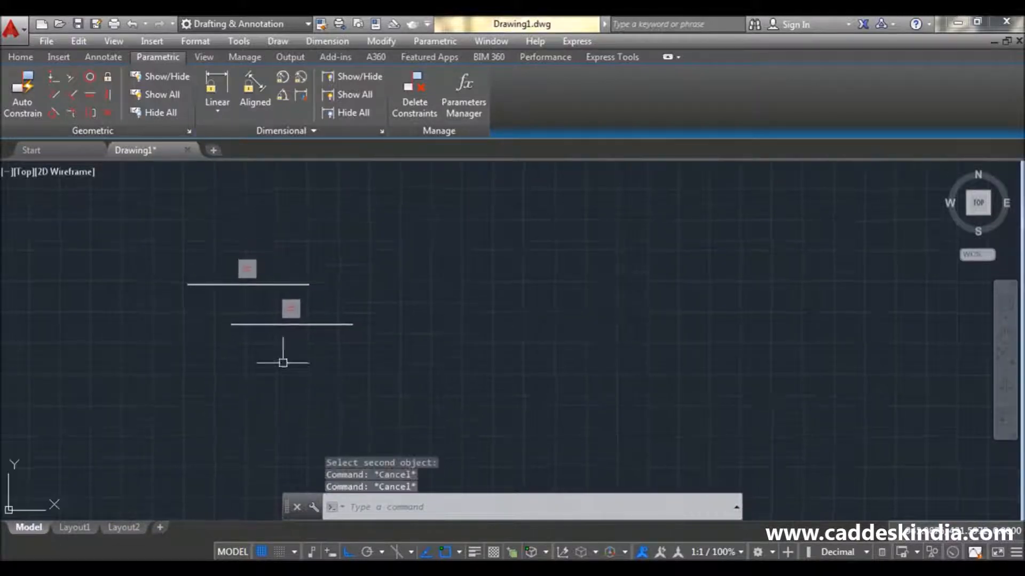
Draw a vertical line to the right of the two equal horizontal lines.
text(l)
key(Return)
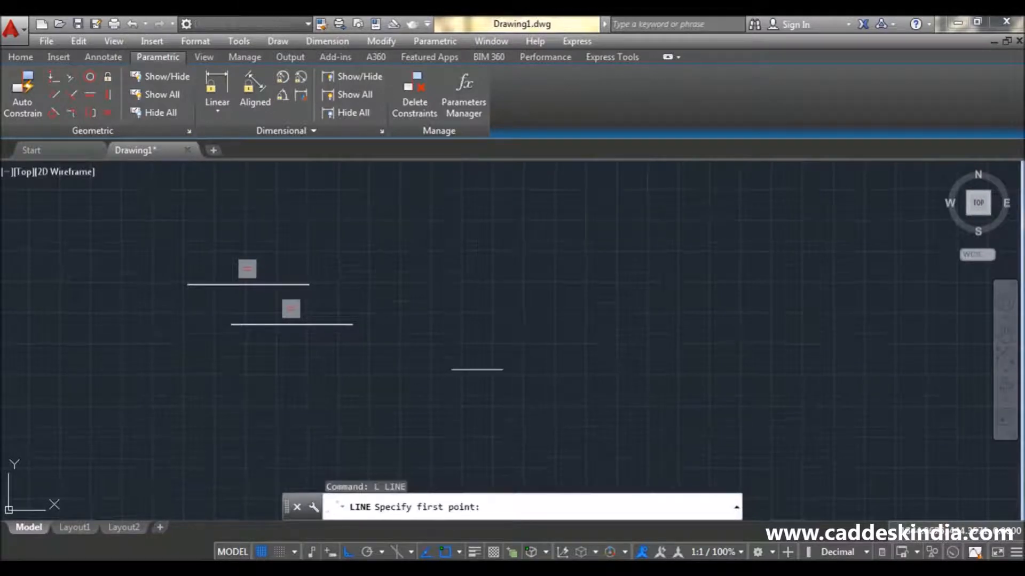
click(481, 234)
click(482, 357)
key(Escape)
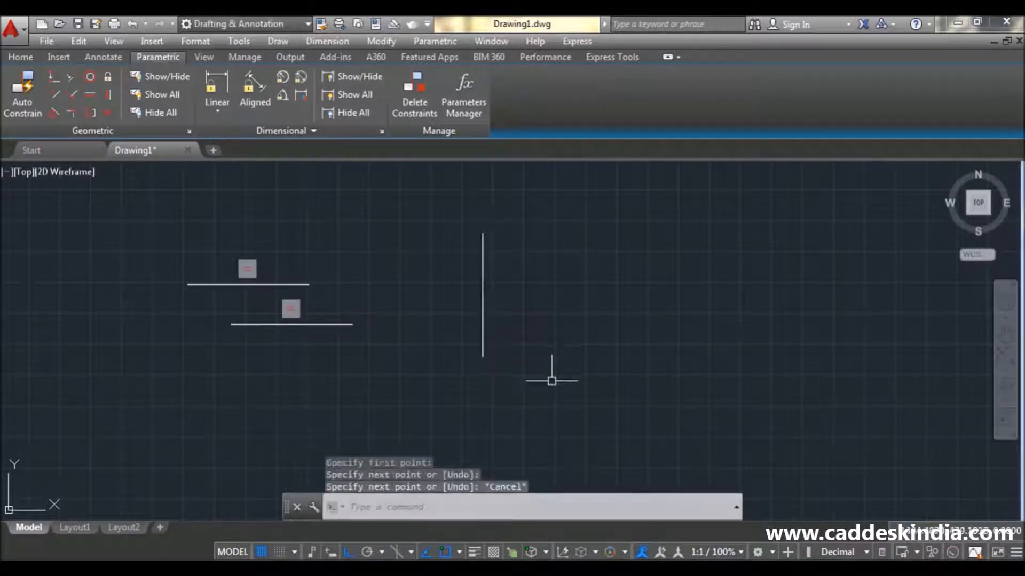
Turn Ortho off and draw a slanted line rising to the right, starting beside the vertical line's lower end.
text(l)
key(Return)
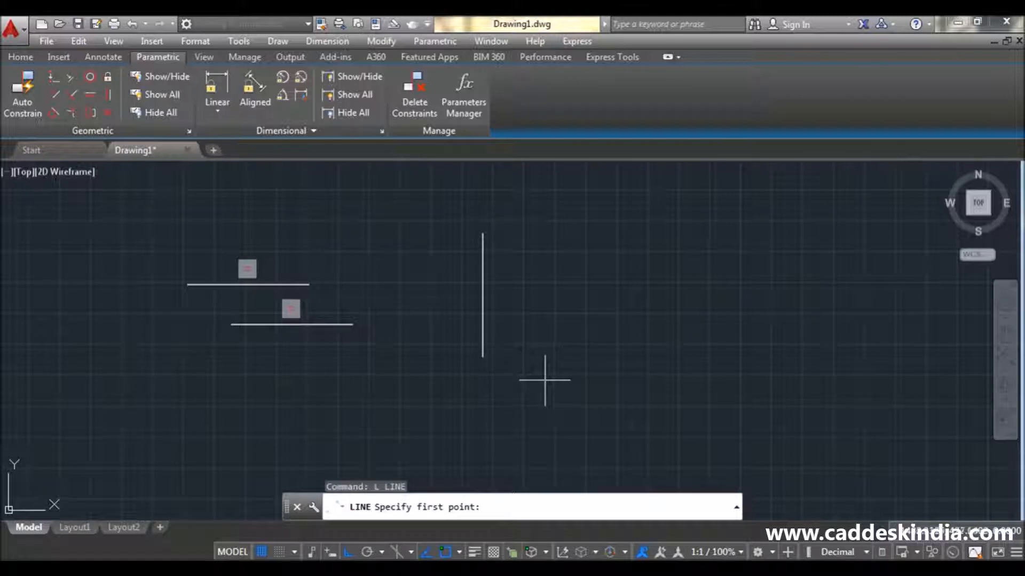
key(F8)
click(513, 369)
click(691, 274)
key(Escape)
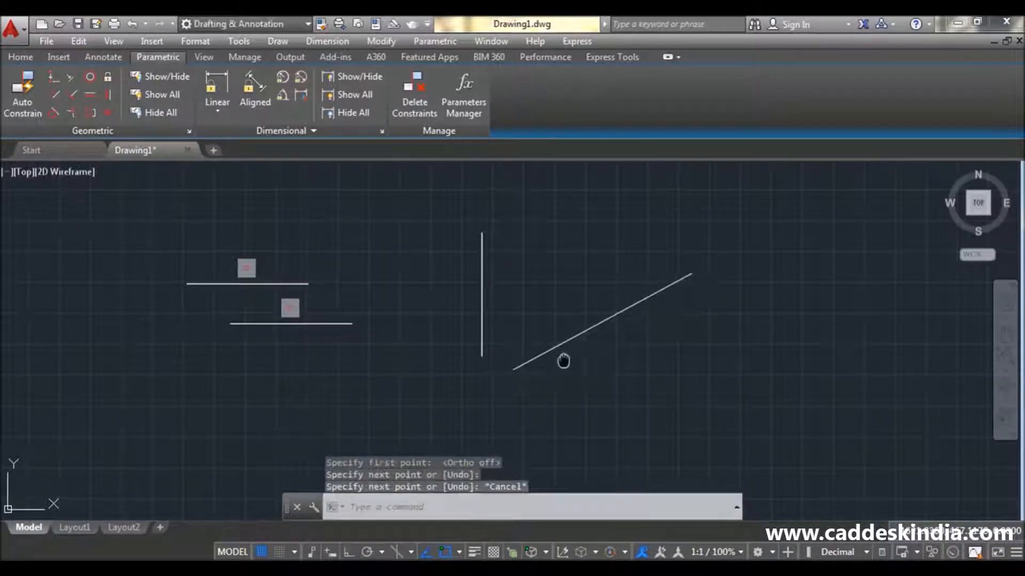
middle_drag(564, 362, 514, 384)
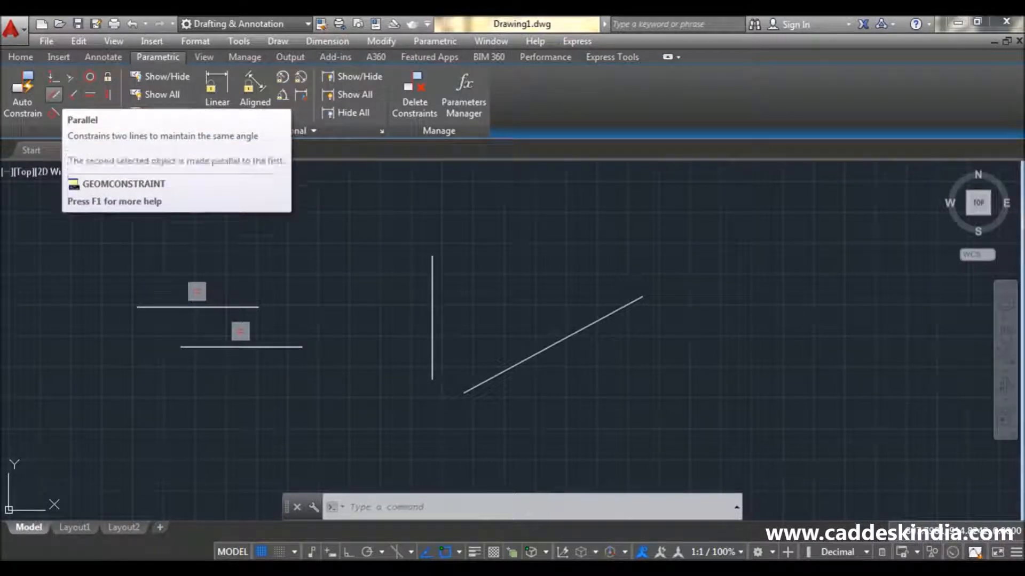
Apply a Parallel constraint to the vertical and slanted lines, using the vertical line as the reference.
click(54, 95)
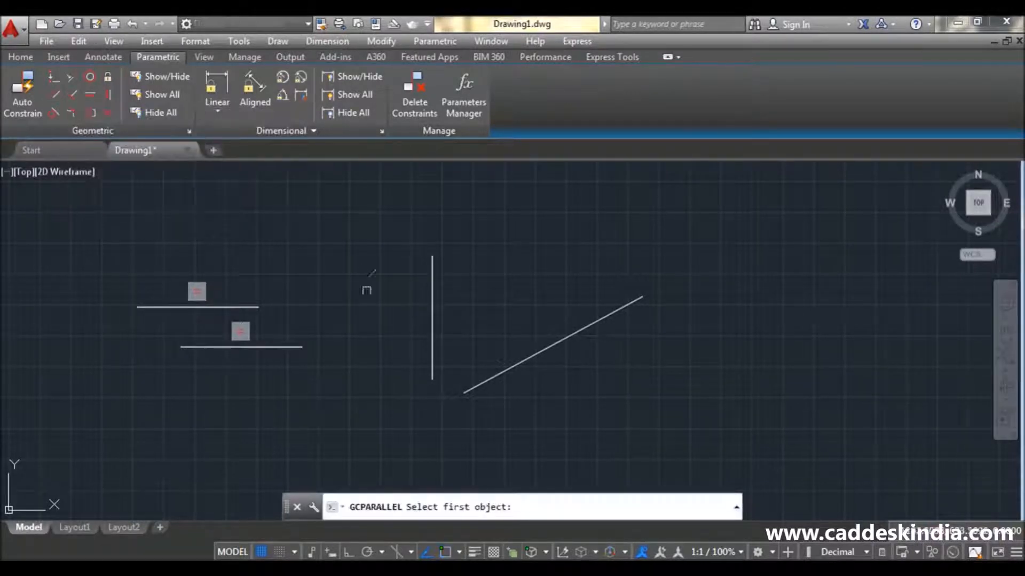
click(435, 305)
click(435, 303)
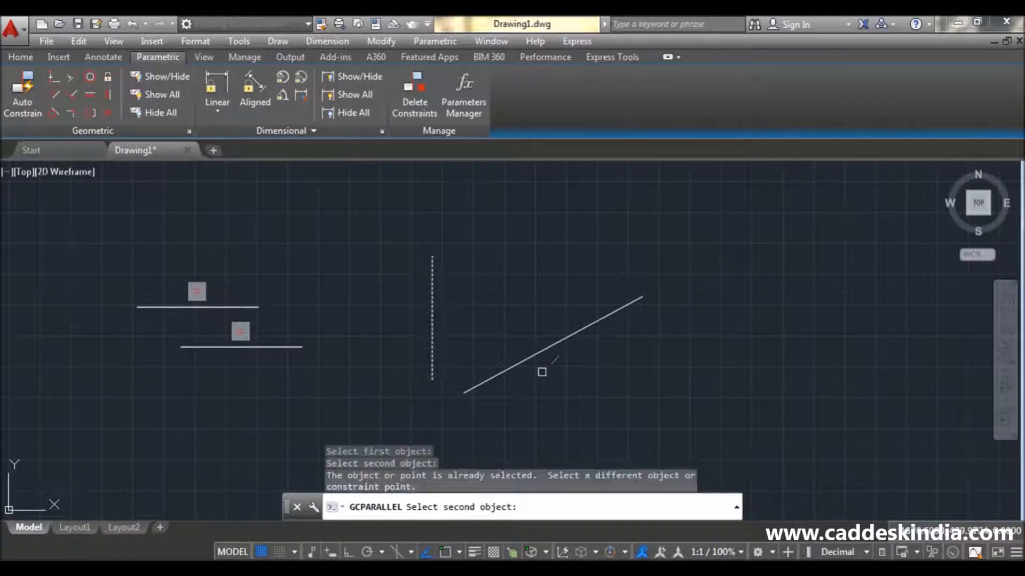
click(542, 358)
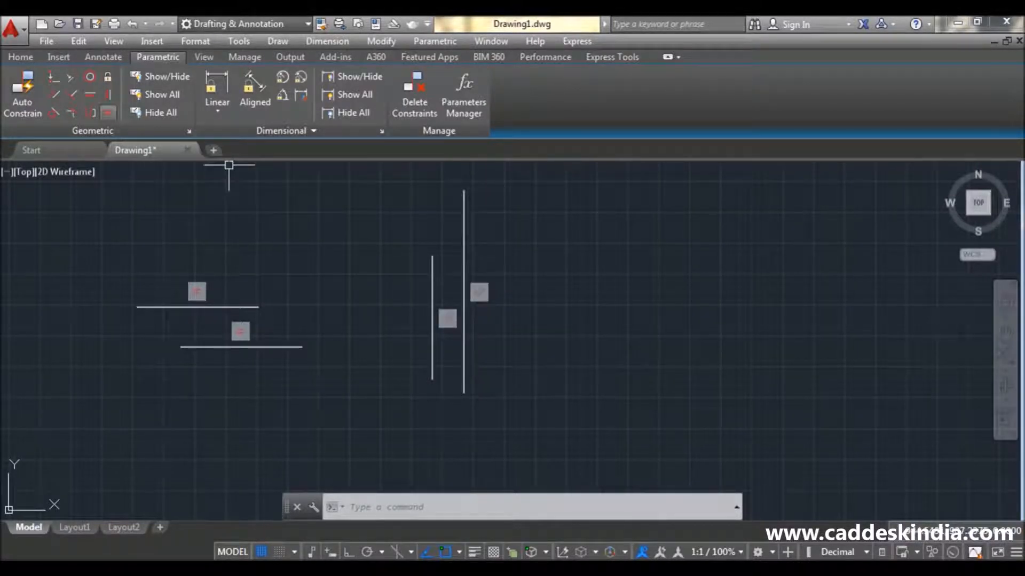
Draw a large circle in the empty space to the right of the parallel lines.
scroll(293, 320, down, 3)
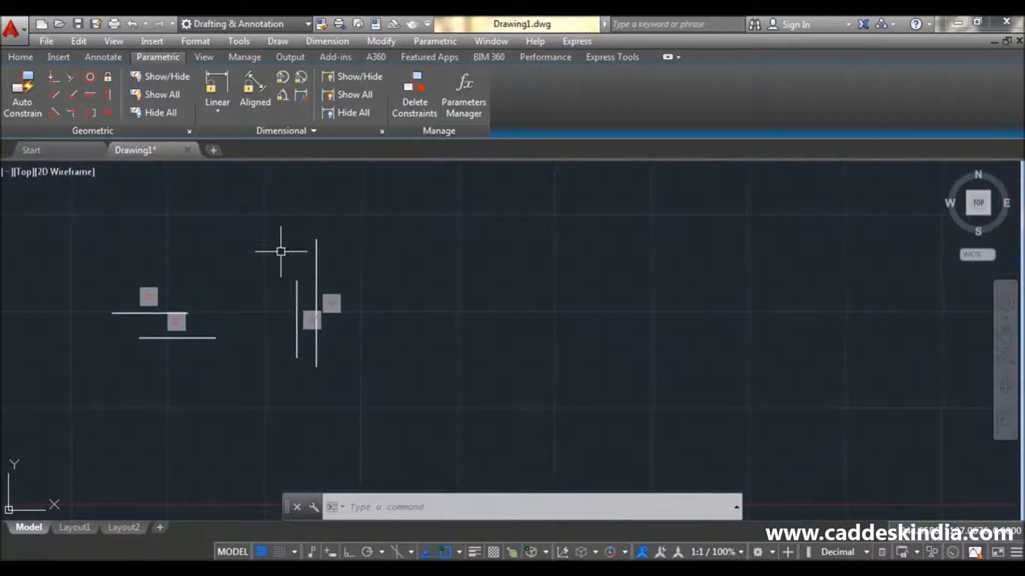
text(c)
key(Return)
click(549, 290)
click(579, 335)
key(Escape)
Draw a second circle, about half the size of the first, to the right of the large circle.
middle_drag(590, 345, 423, 366)
key(Return)
click(607, 331)
click(624, 353)
middle_drag(537, 347, 465, 368)
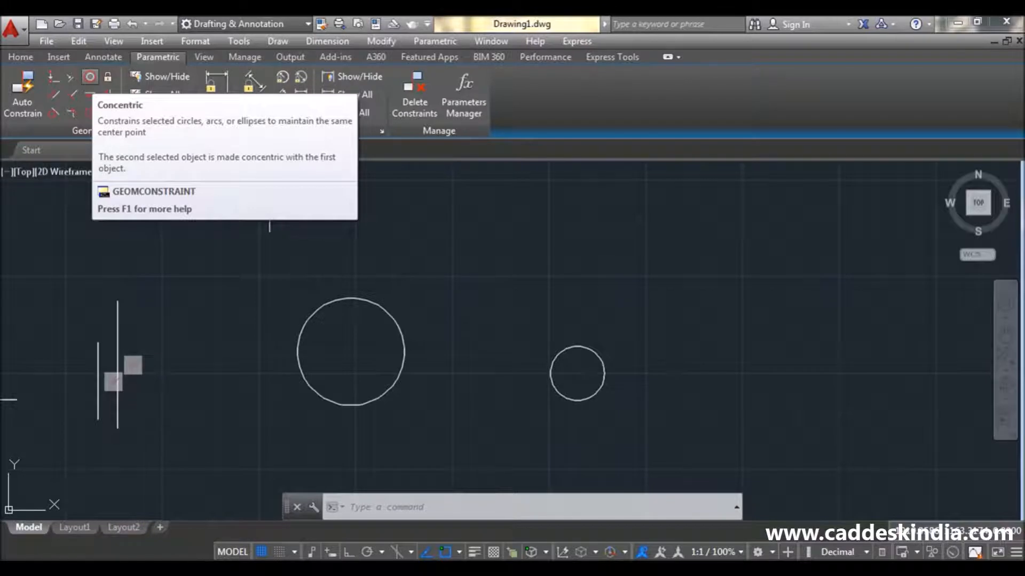
Apply a Concentric constraint to the two circles, using the large circle as the reference.
click(90, 77)
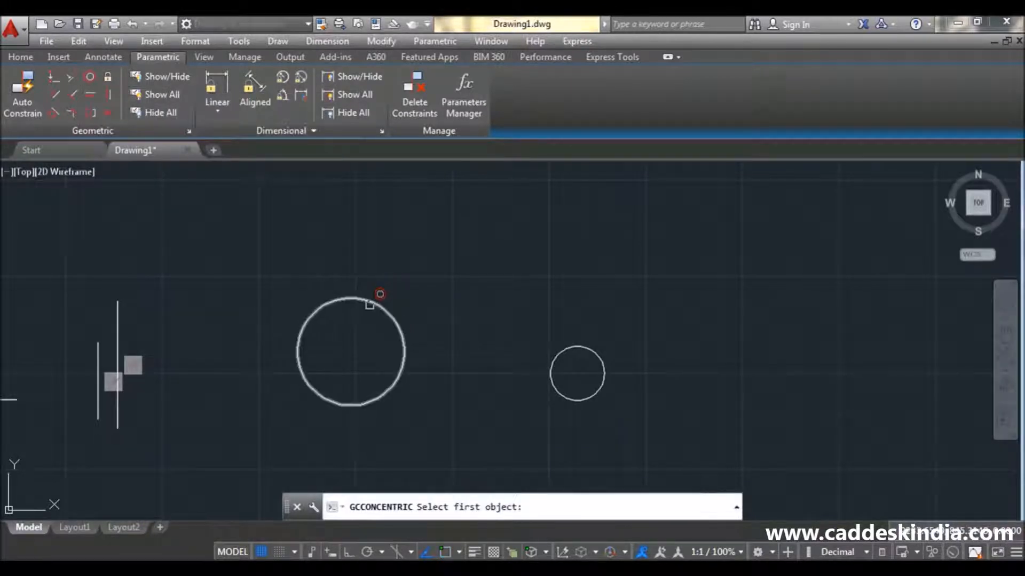
click(372, 300)
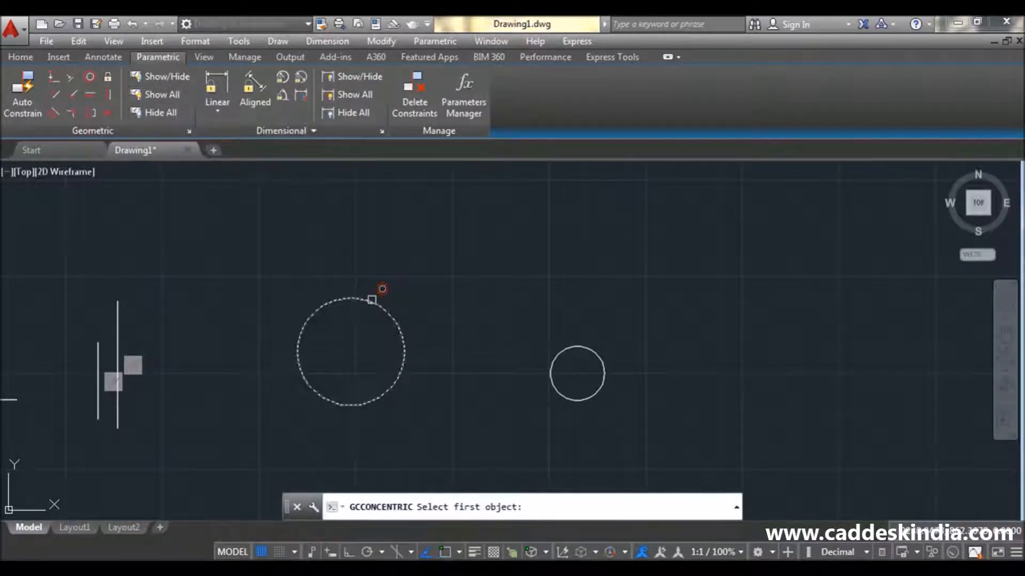
click(571, 352)
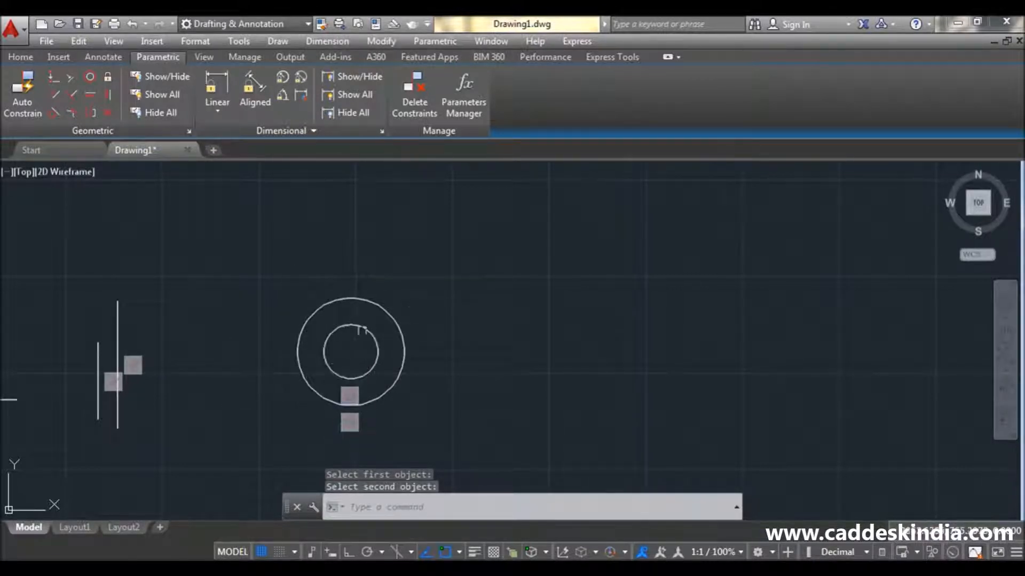
mouse_move(359, 359)
middle_down()
mouse_move(467, 362)
mouse_move(604, 311)
mouse_move(544, 359)
mouse_move(506, 342)
middle_up()
key(Escape)
key(Escape)
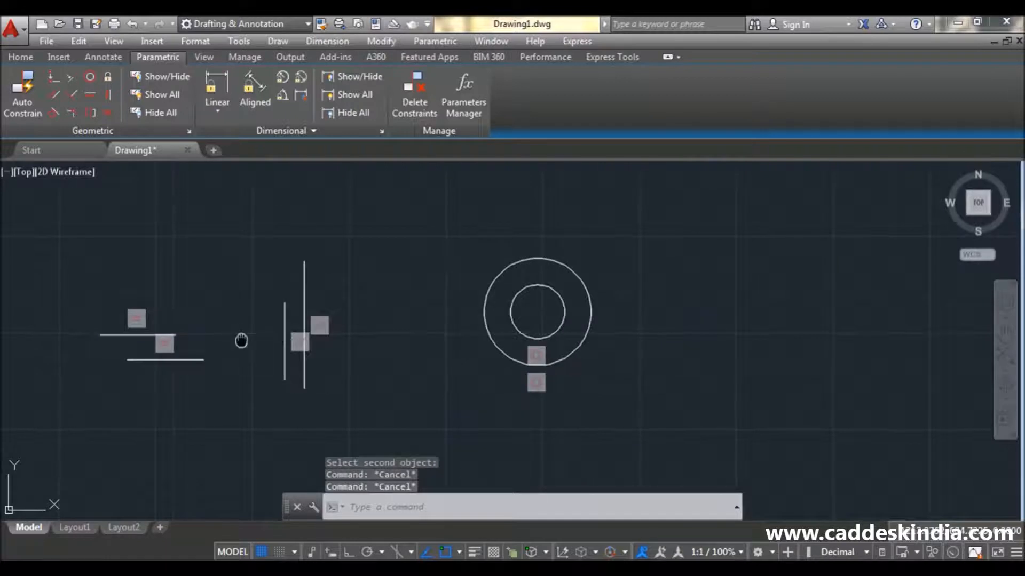
Stretch the left endpoint of the upper equal-constrained line about 372 units horizontally to the left.
middle_drag(177, 339, 247, 346)
scroll(238, 359, up, 2)
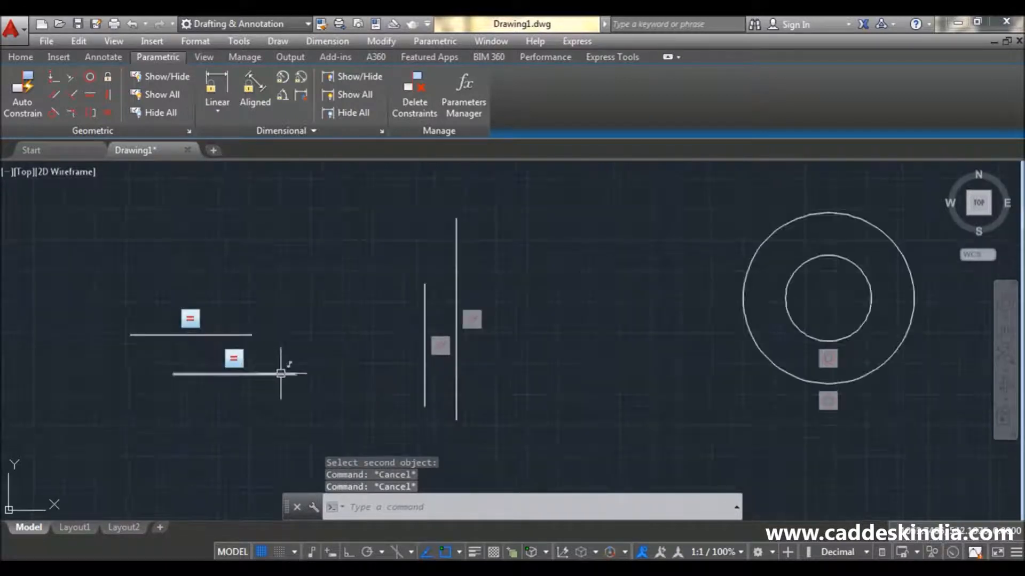
middle_drag(281, 373, 461, 368)
middle_drag(544, 387, 541, 388)
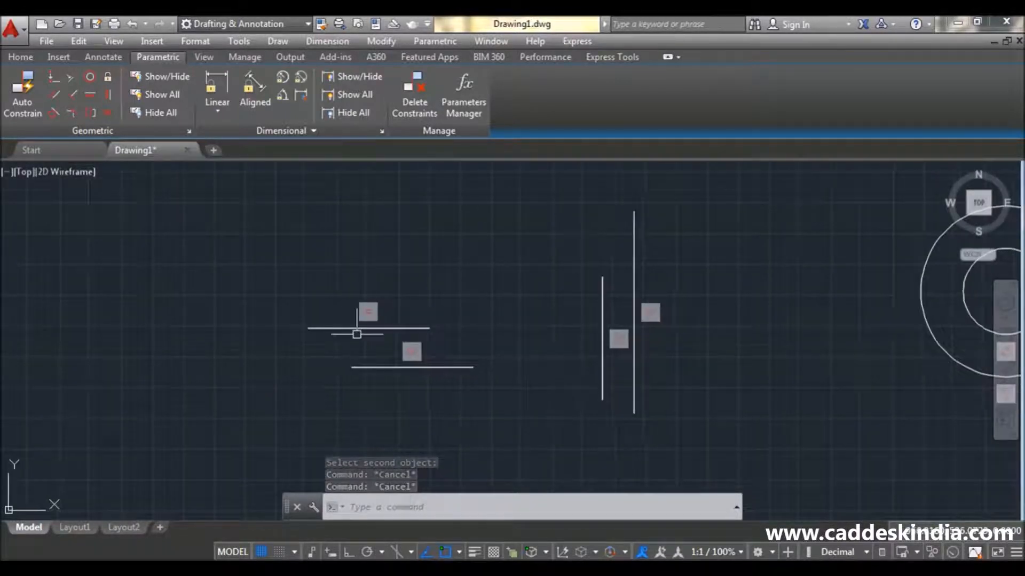
click(342, 329)
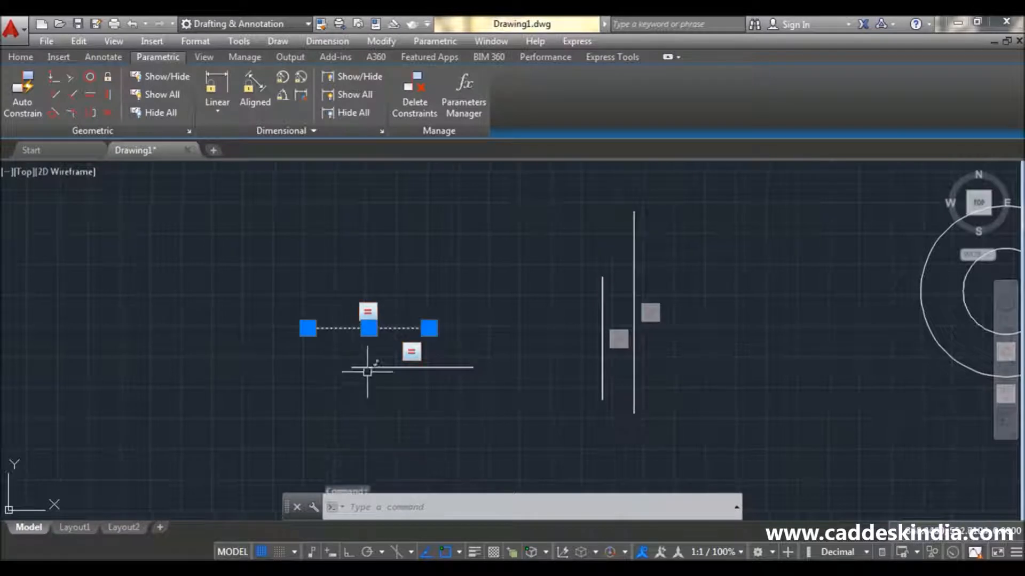
click(308, 328)
middle_drag(190, 330, 264, 346)
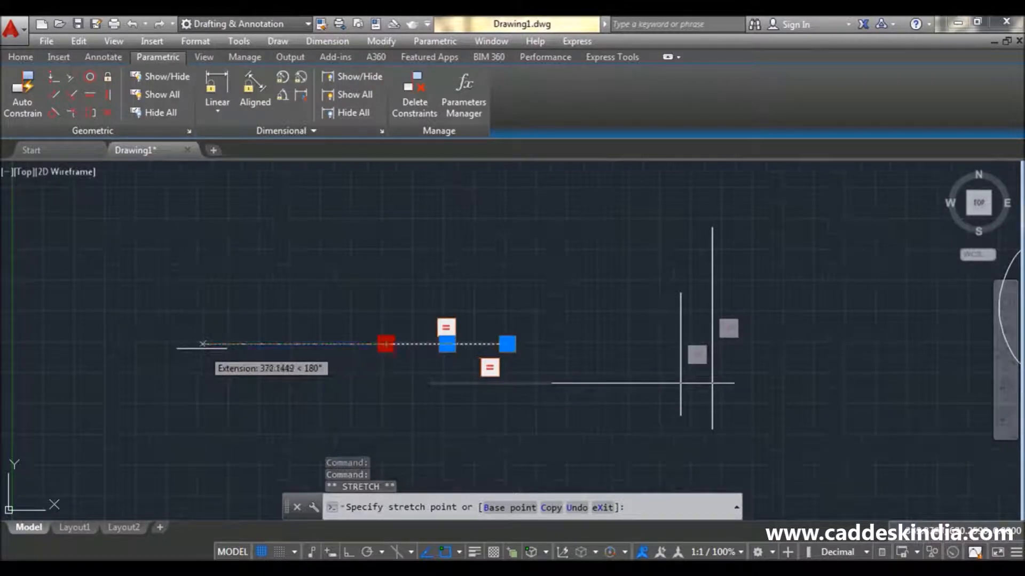
click(202, 344)
middle_drag(482, 394, 370, 394)
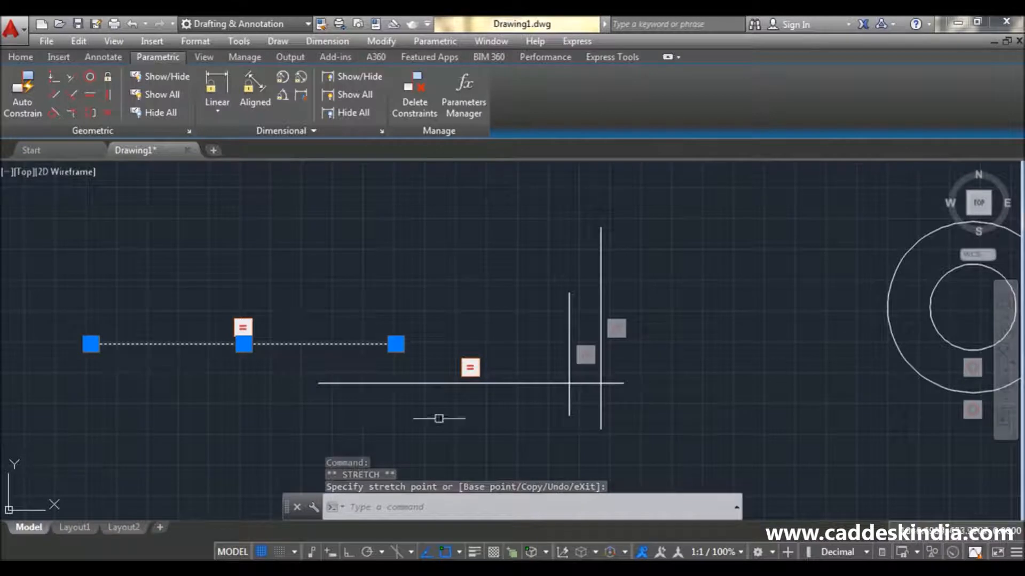
Stretch the upper endpoint of the longer parallel line down to the right so both parallel lines slant, and clear the selection.
middle_drag(537, 326, 400, 325)
click(492, 291)
click(398, 300)
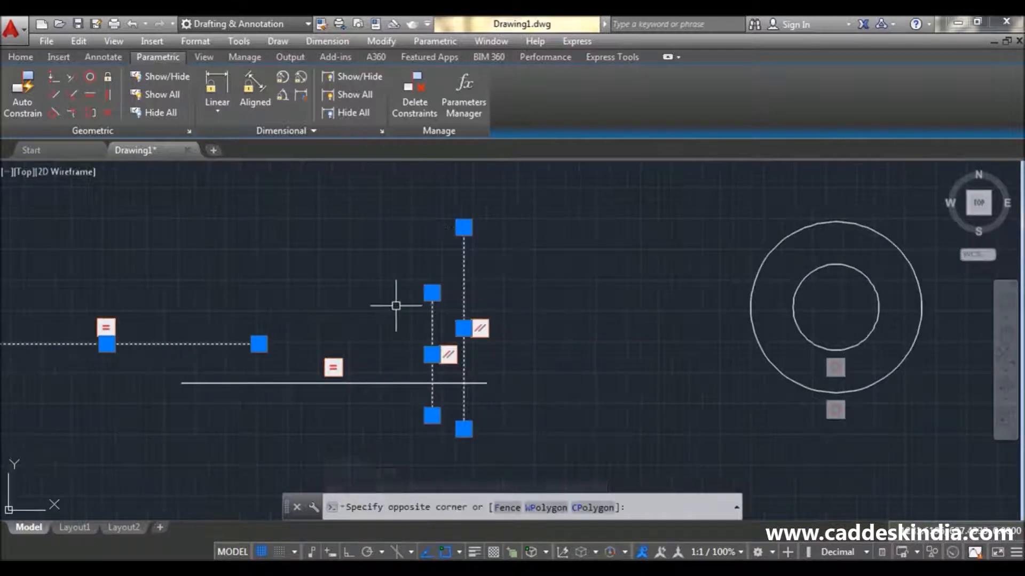
click(463, 227)
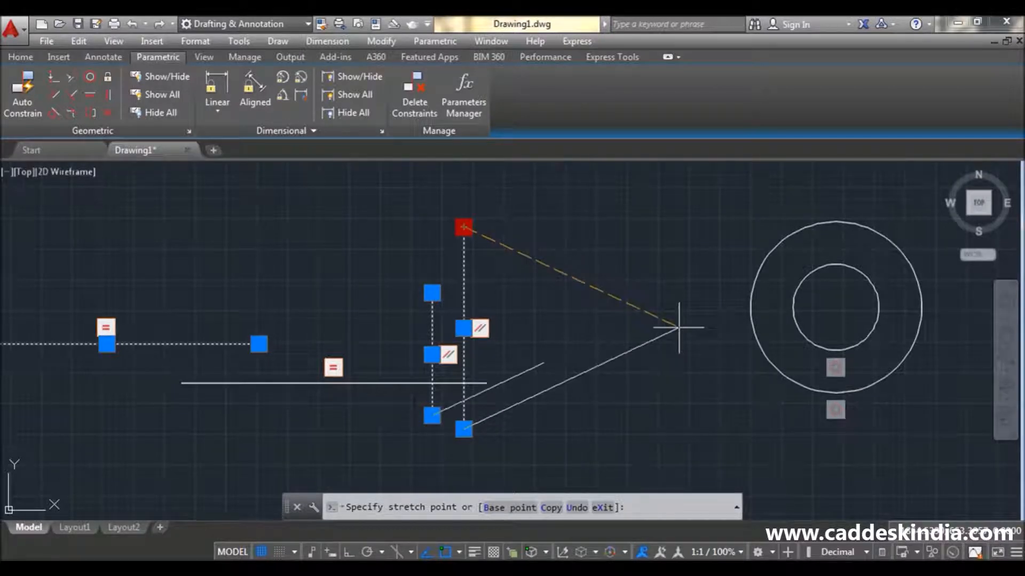
click(679, 328)
middle_drag(678, 403, 668, 402)
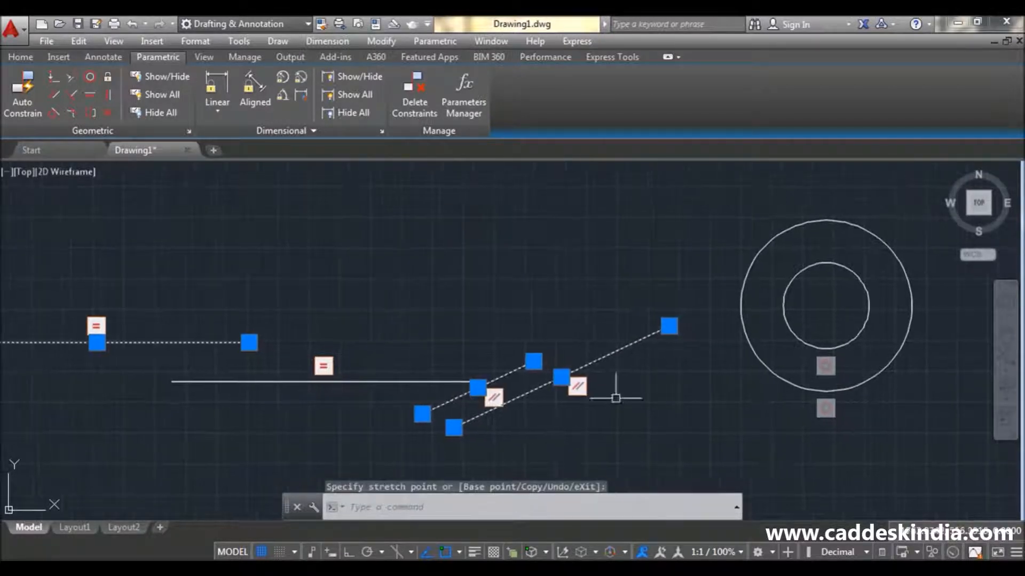
key(Escape)
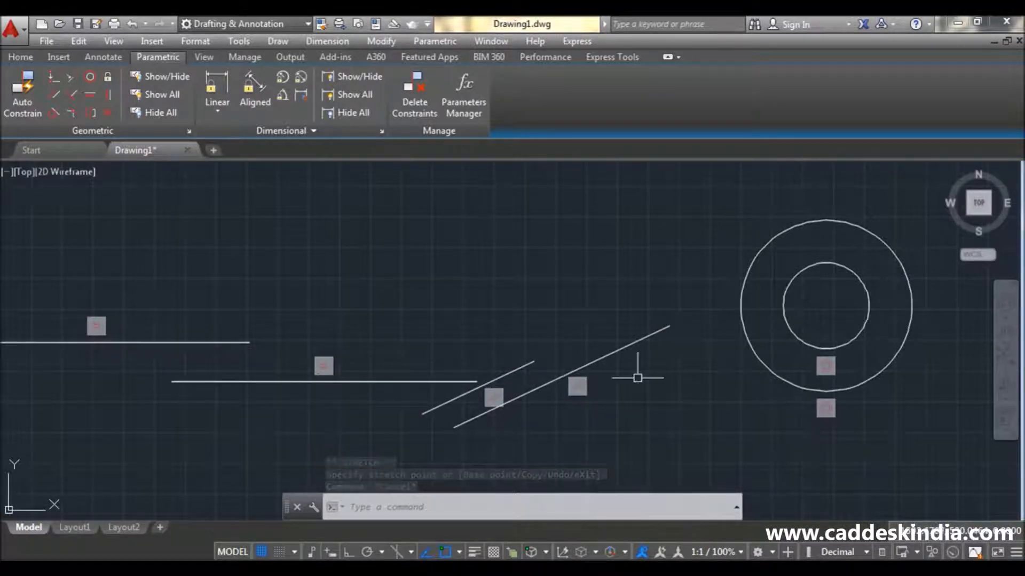
Stretch the smaller concentric circle by its center point to a new location farther right of the slanted parallel lines.
middle_drag(637, 378, 367, 380)
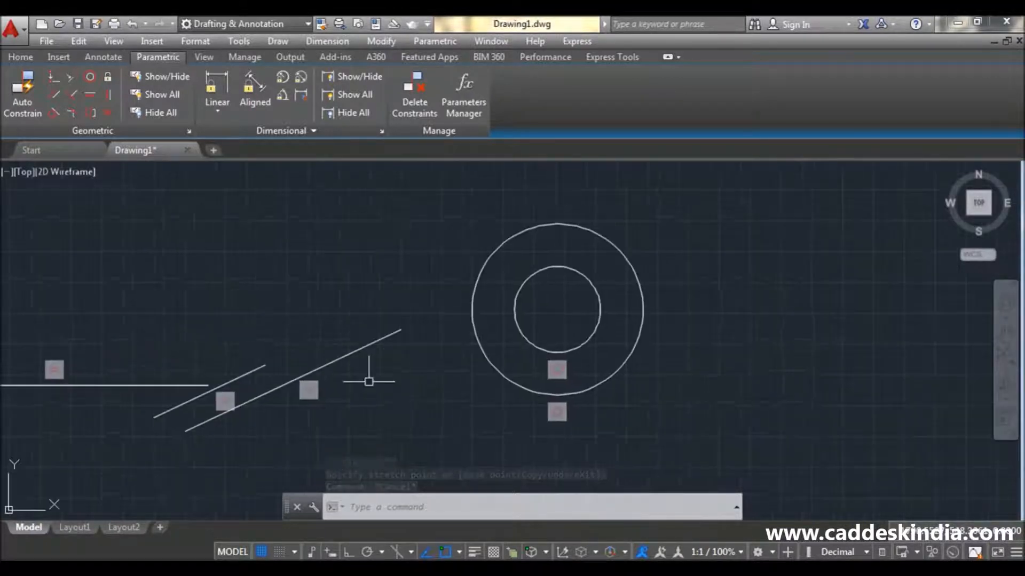
click(587, 279)
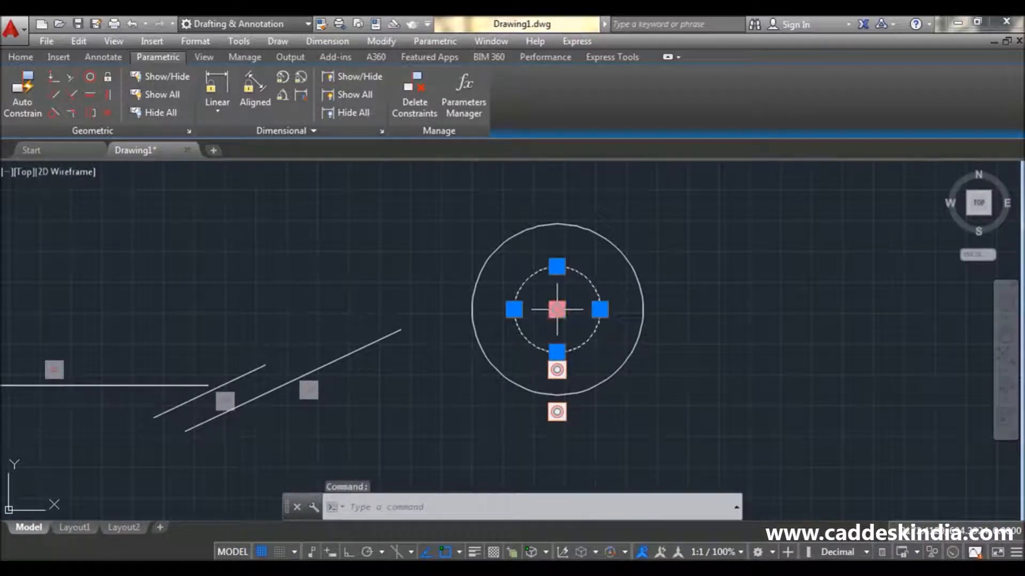
click(556, 309)
middle_drag(766, 328, 549, 298)
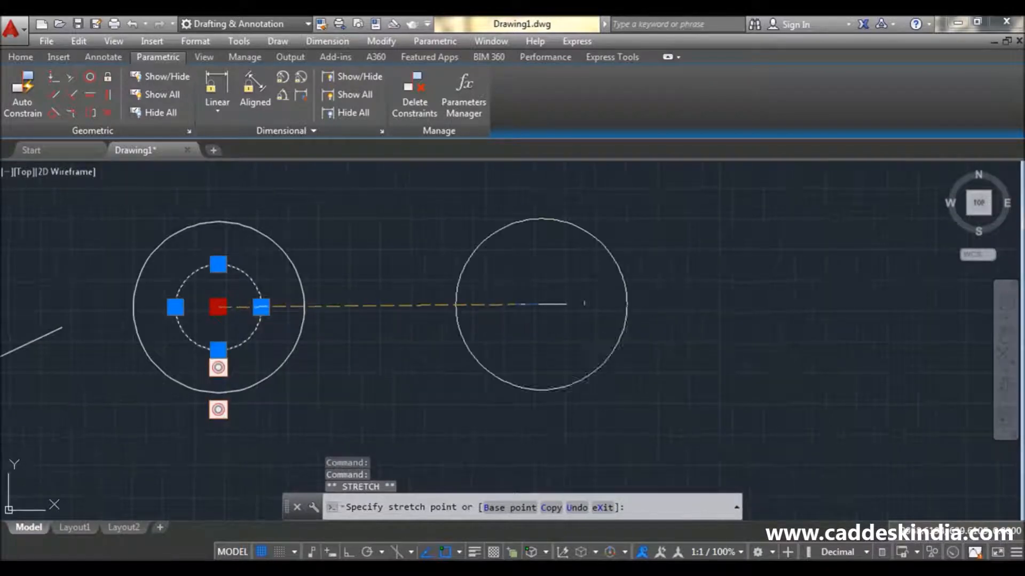
click(542, 304)
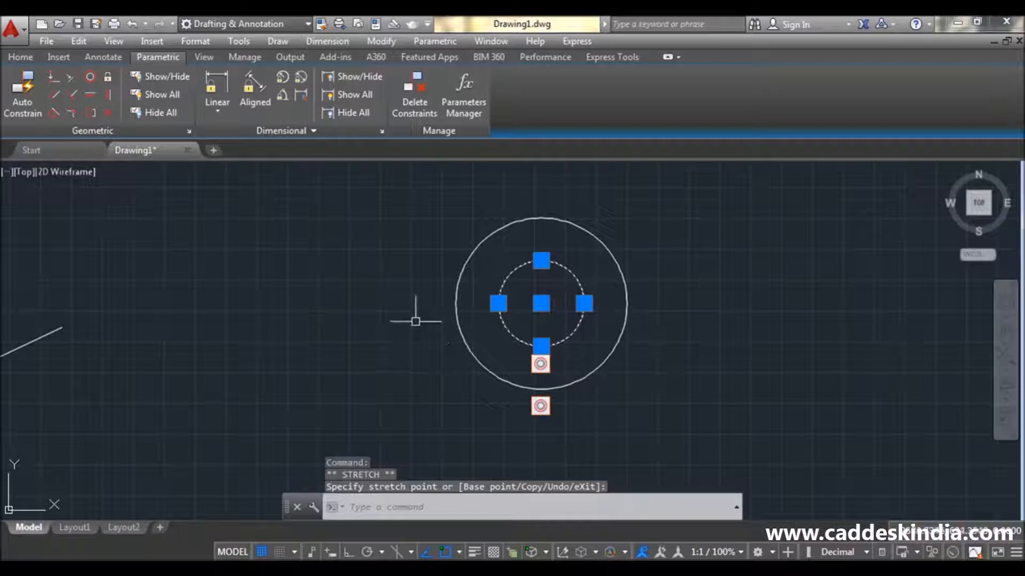
Hide all geometric constraints in the drawing and show all of them again.
scroll(216, 350, down, 1)
middle_drag(224, 351, 689, 329)
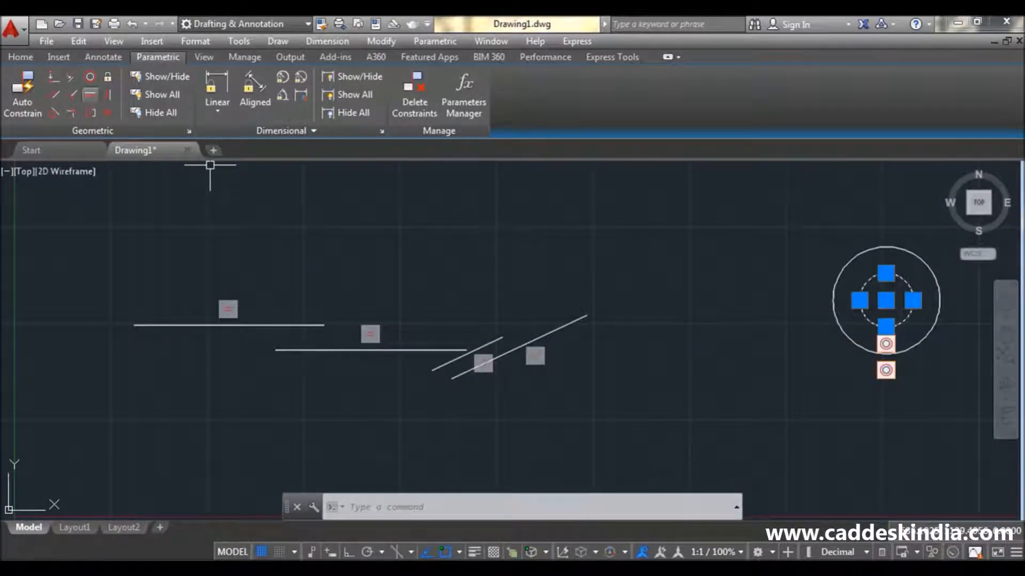
middle_drag(441, 330, 368, 337)
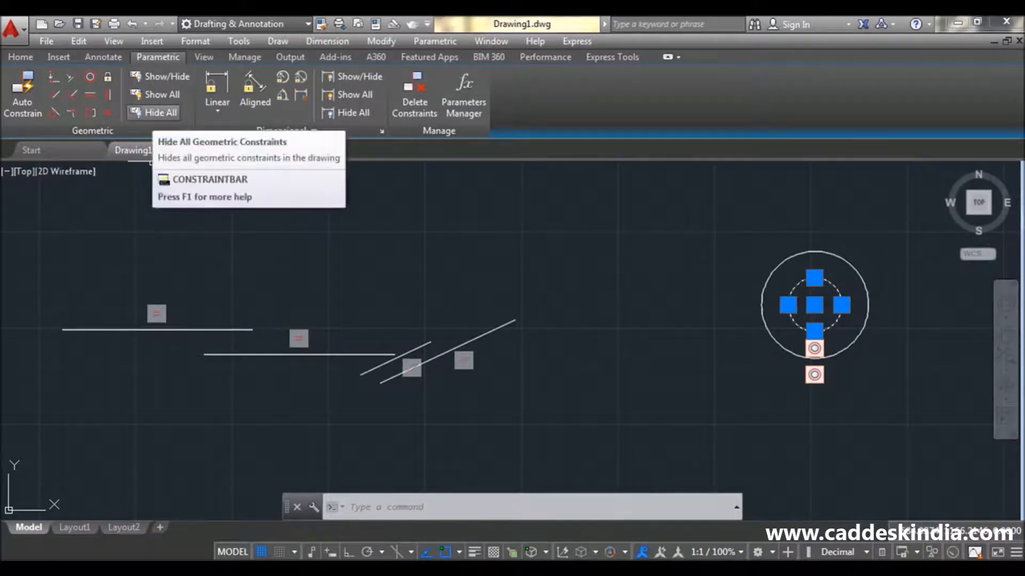
click(155, 112)
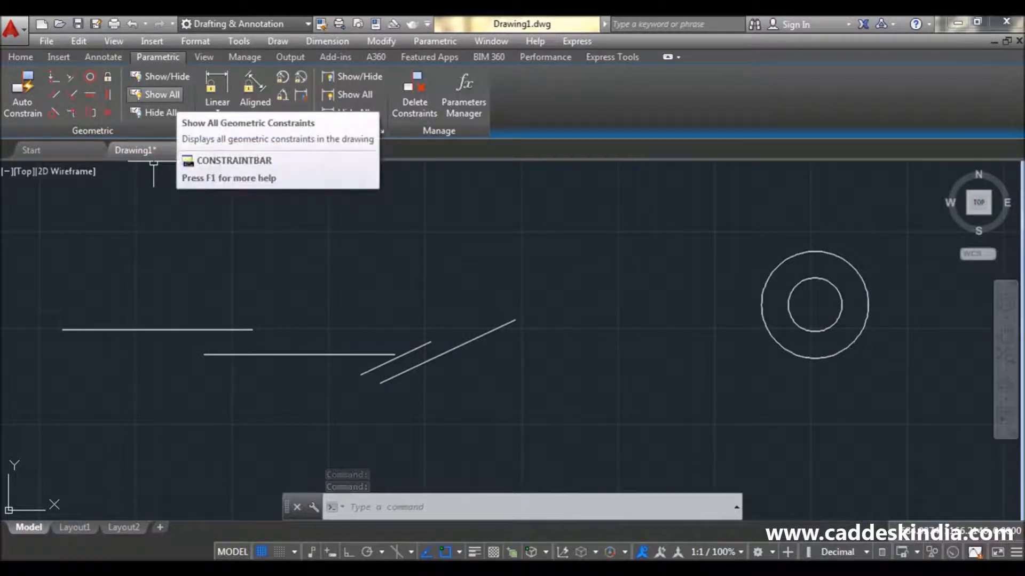
click(154, 95)
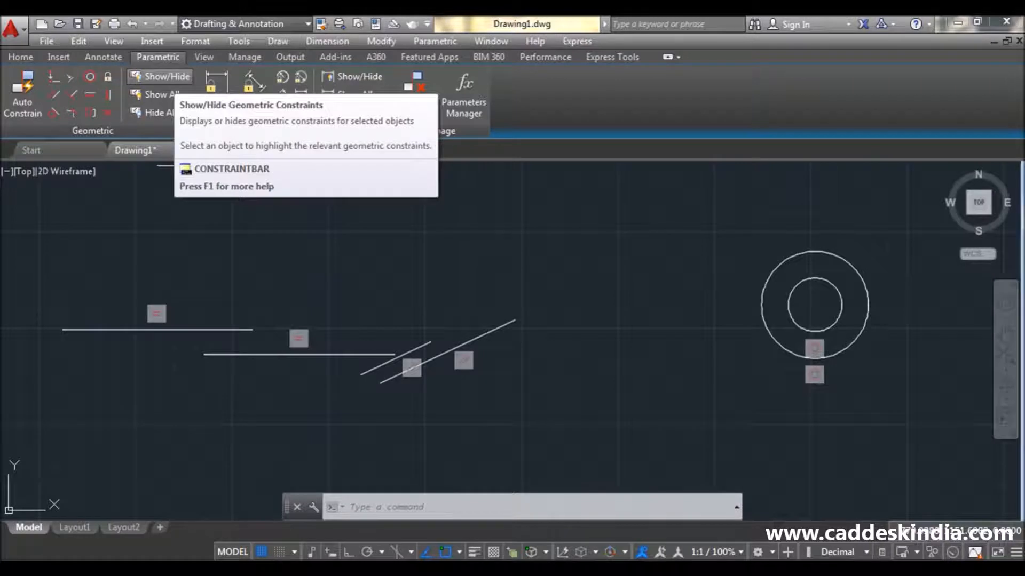
Hide the constraint bars of only the two equal horizontal lines with the Show/Hide command's Hide option.
click(160, 77)
click(176, 330)
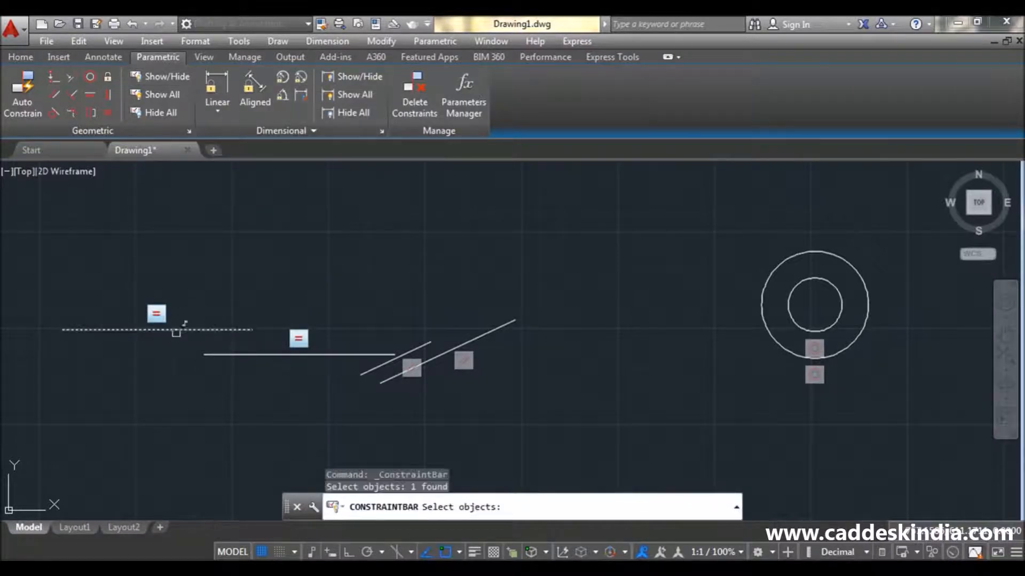
click(247, 353)
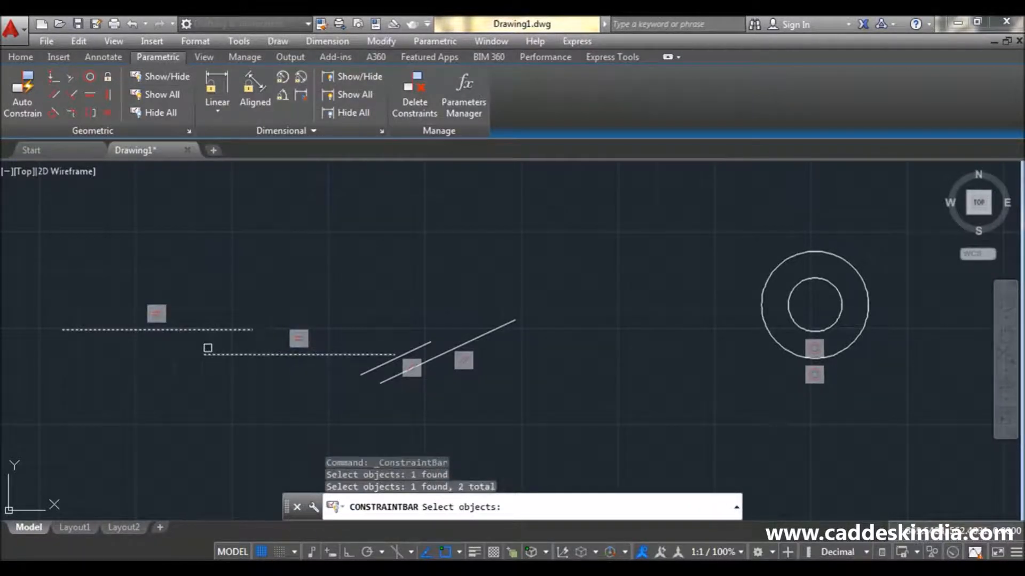
key(Return)
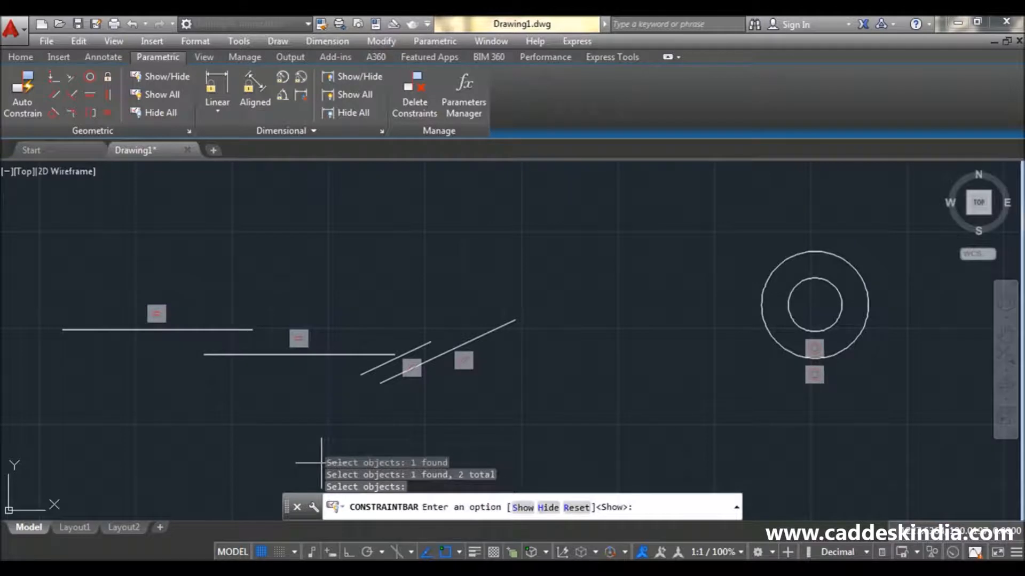
text(H)
key(Return)
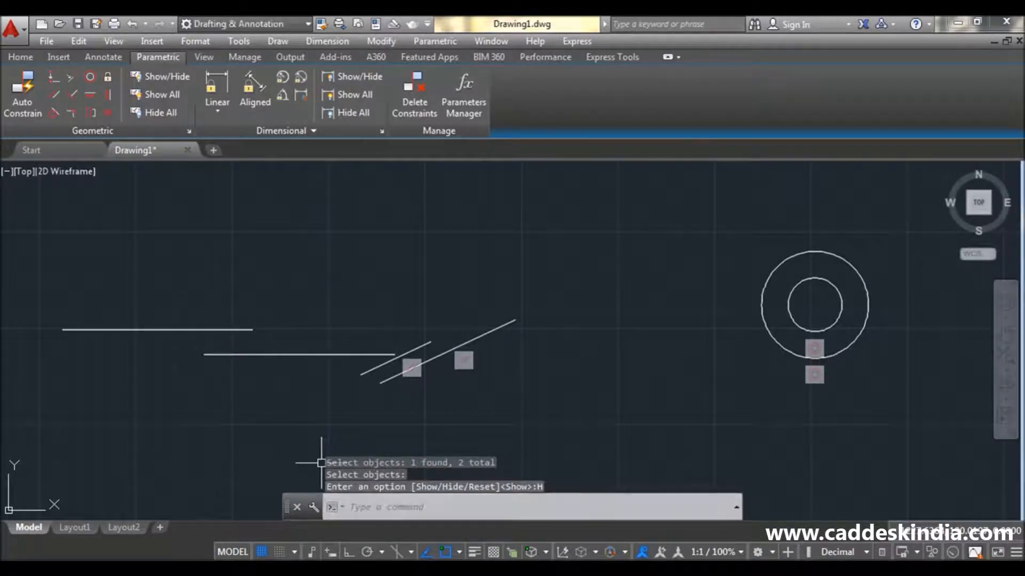
Hide the remaining geometric constraint bars and redisplay the bars of every constrained object.
click(160, 112)
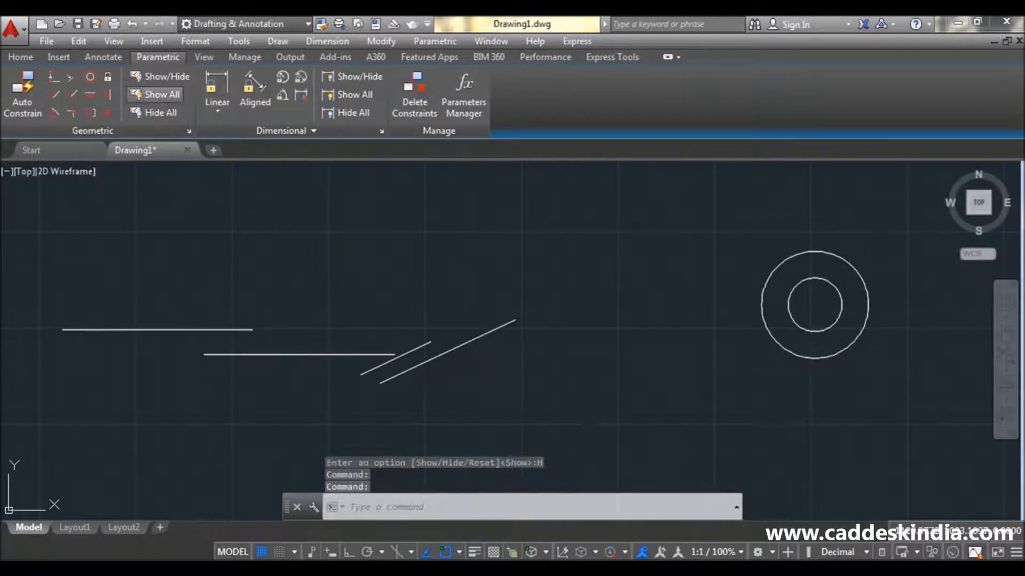
click(161, 95)
scroll(397, 318, down, 4)
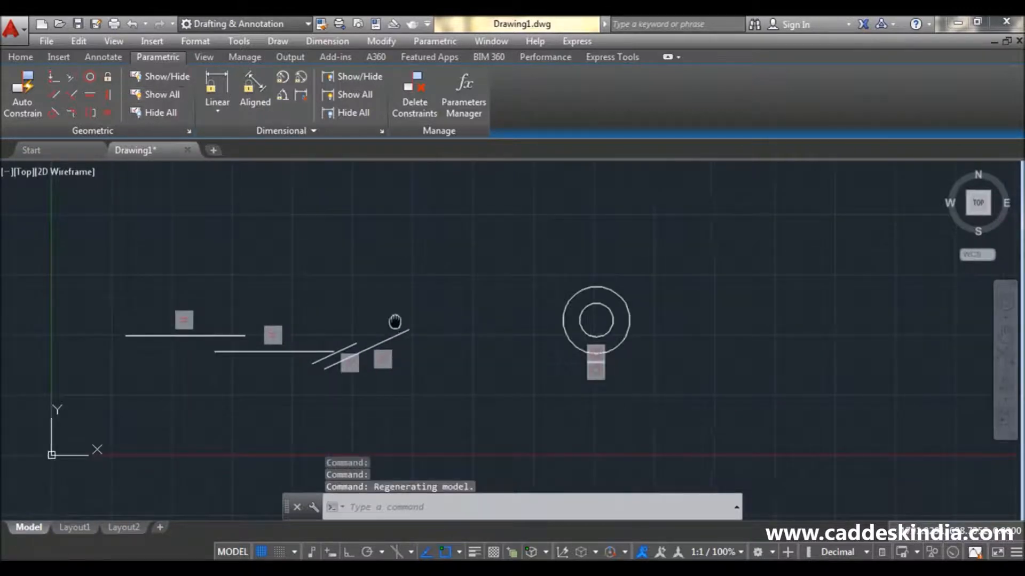
middle_drag(471, 300, 451, 312)
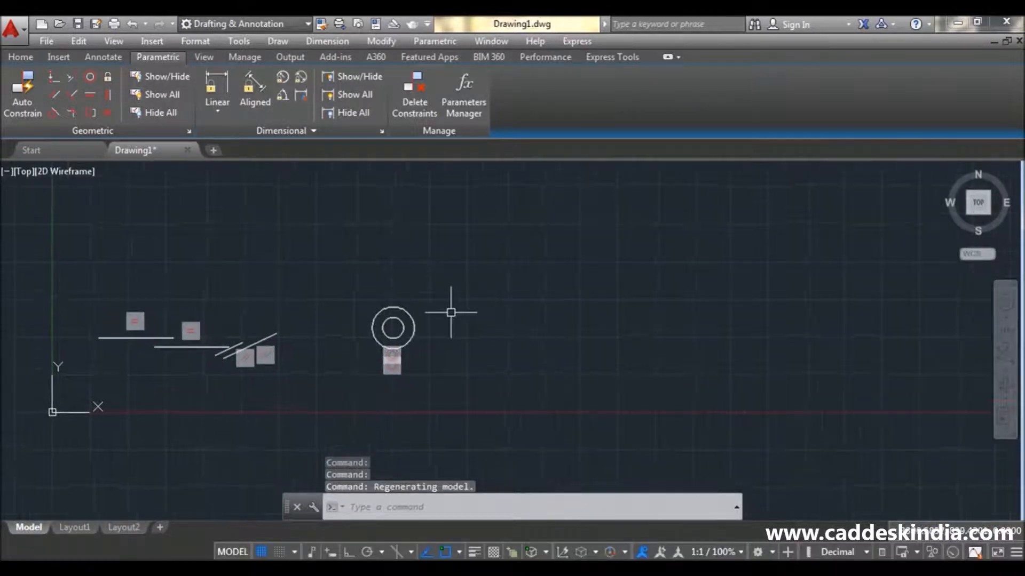
key(Escape)
text(l)
key(Return)
click(449, 258)
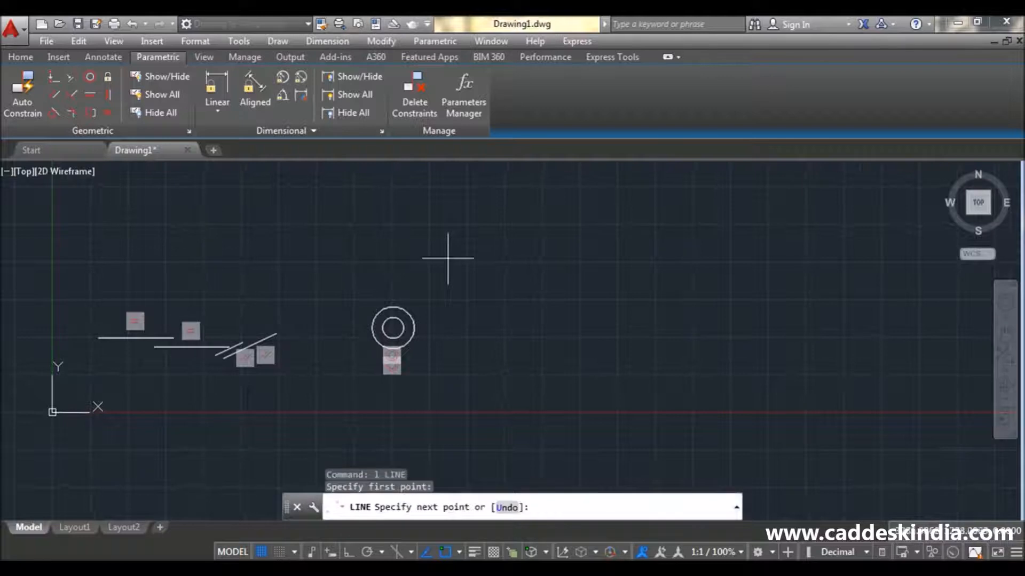
key(Escape)
Draw a horizontal line 100 units long in the empty area right of the circles, with Ortho on.
text(l)
key(Return)
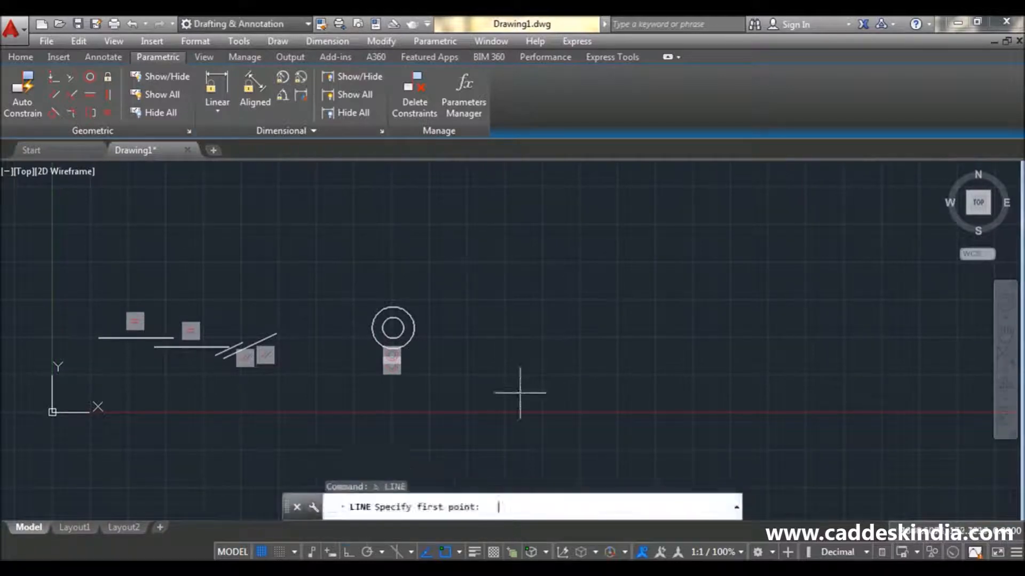
middle_drag(525, 295, 484, 327)
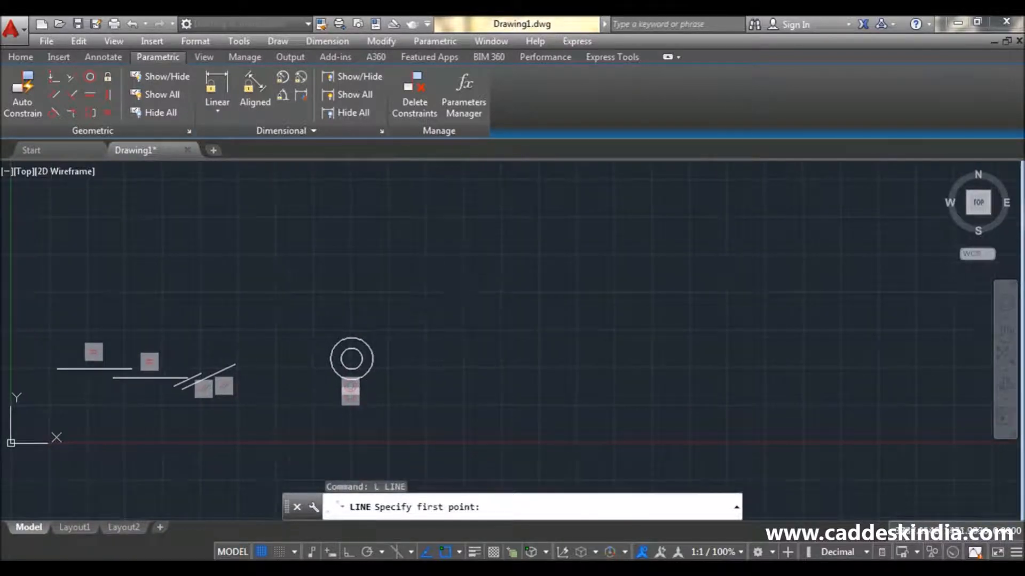
click(478, 284)
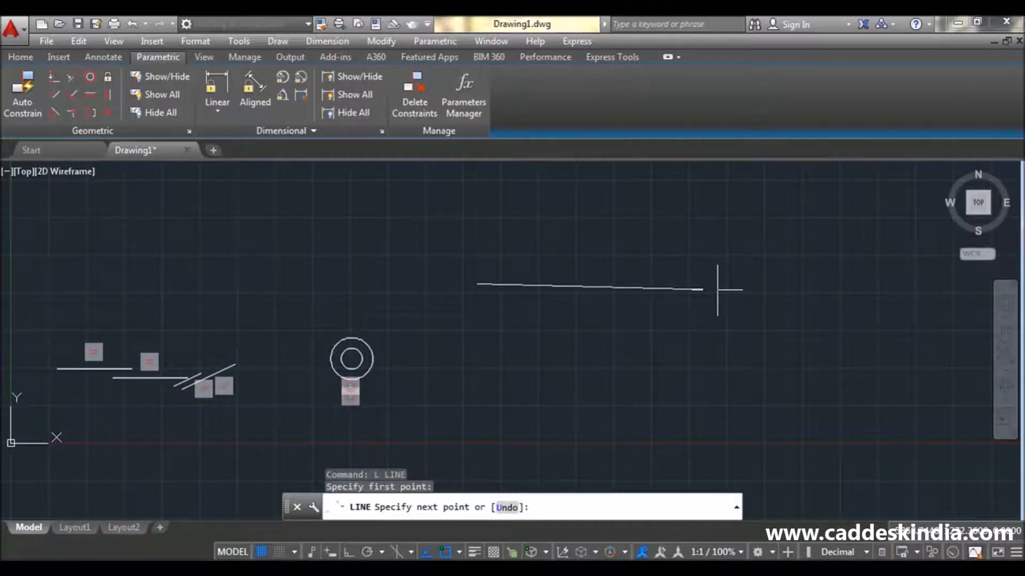
key(F8)
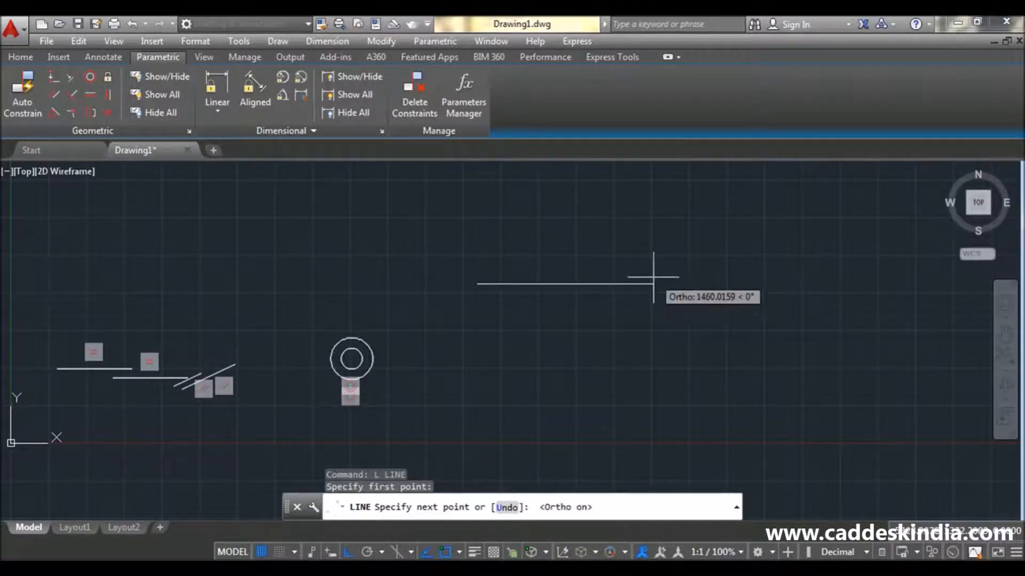
text(1)
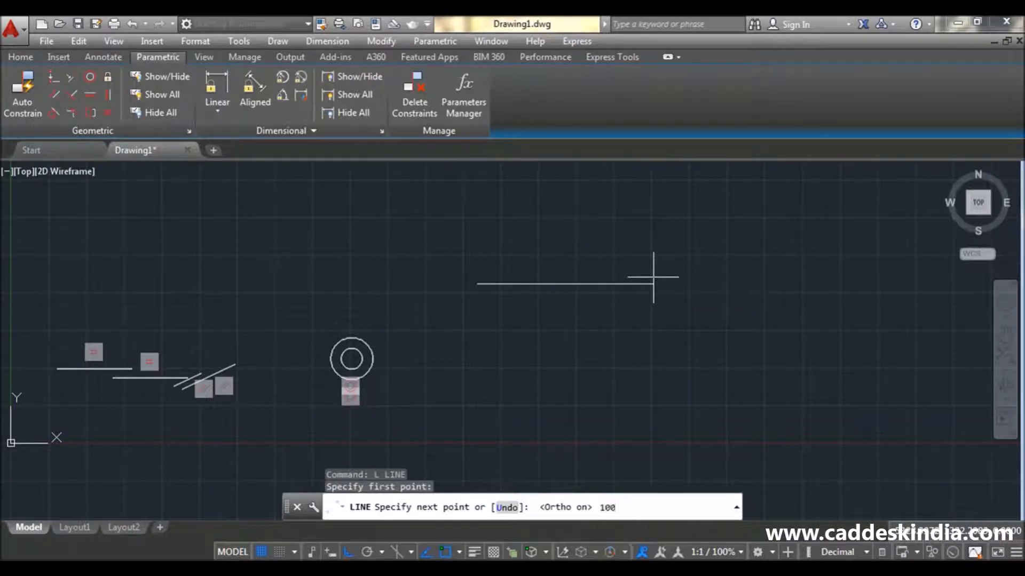
text(00)
key(Return)
key(Escape)
Add a Linear dimensional constraint between the new line's two endpoints and place its dimension just above the line.
scroll(459, 289, up, 4)
scroll(467, 281, up, 4)
middle_drag(603, 285, 520, 412)
scroll(564, 414, up, 4)
mouse_move(528, 323)
middle_down()
mouse_move(526, 398)
mouse_move(522, 389)
middle_up()
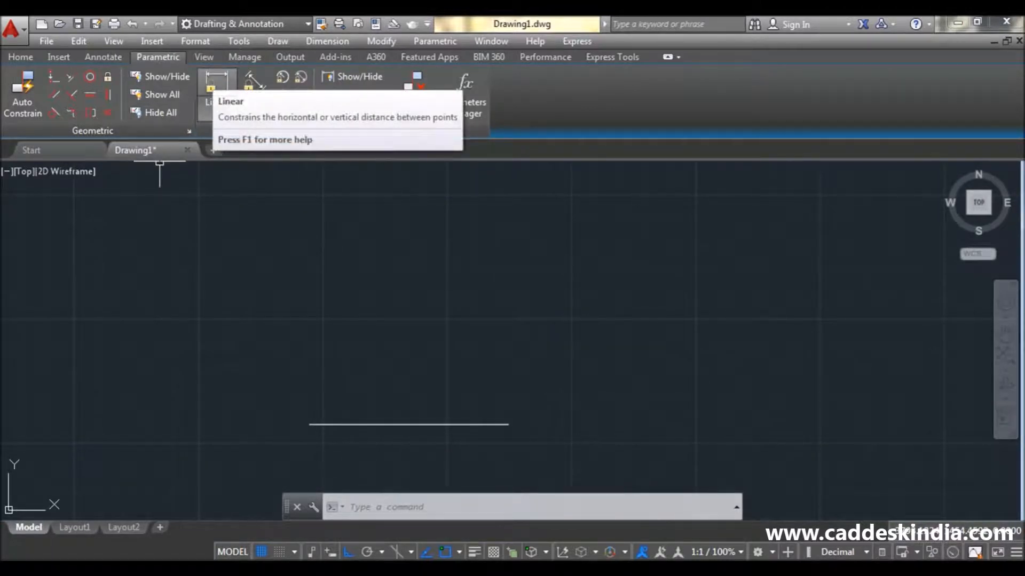
click(217, 85)
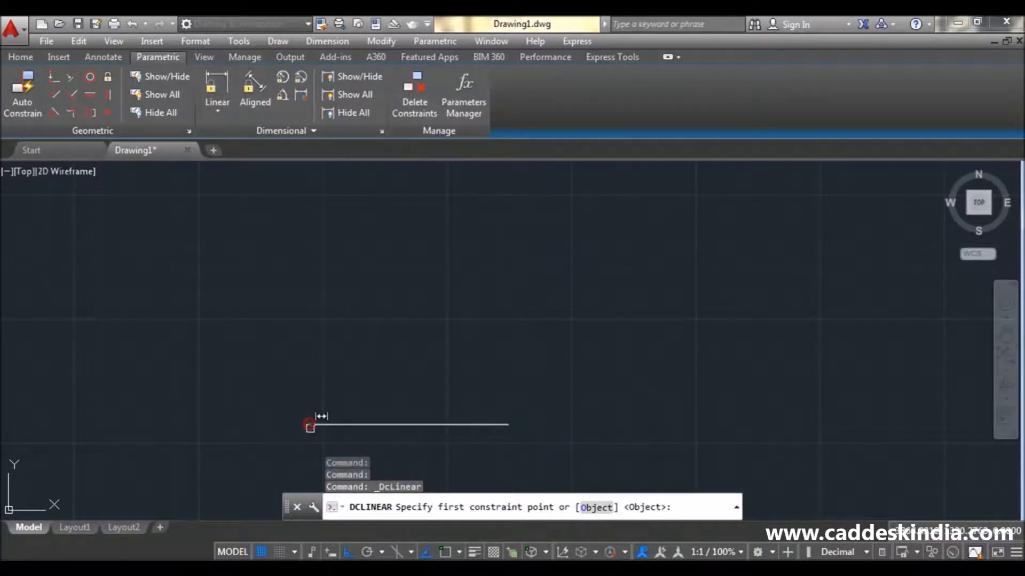
click(309, 424)
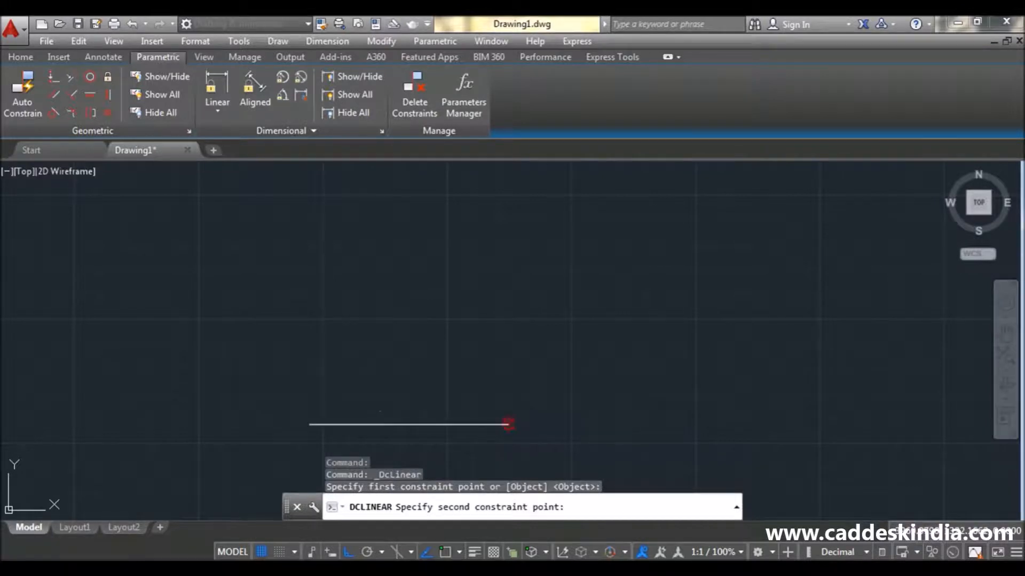
click(509, 425)
click(408, 399)
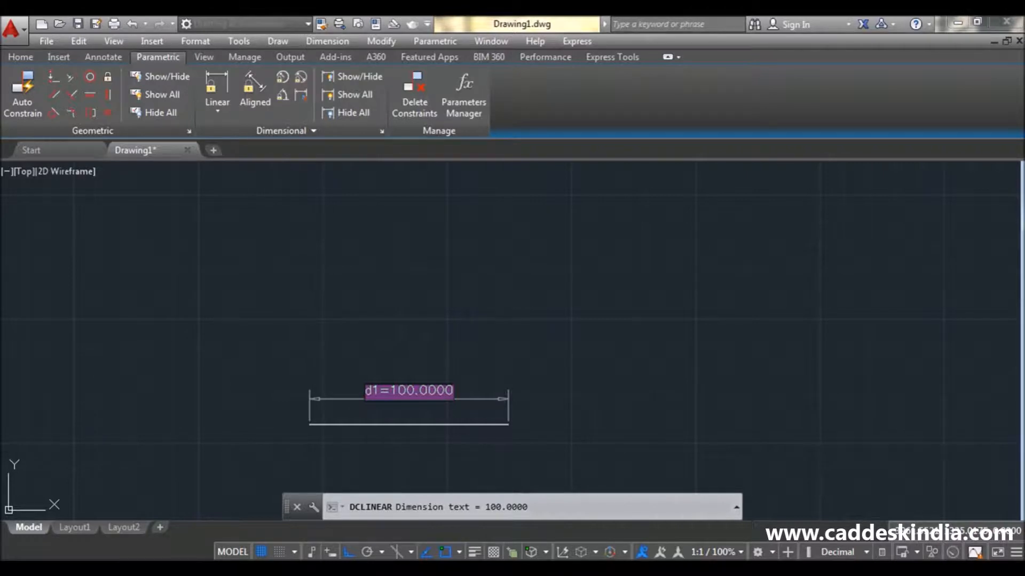
Set the line's linear dimensional constraint to 200.
click(407, 392)
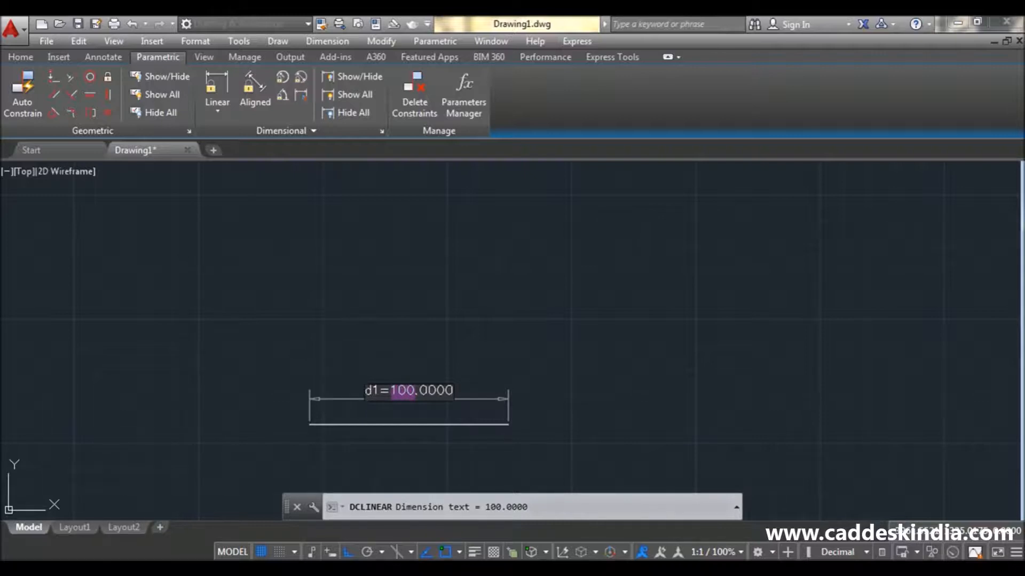
text(200)
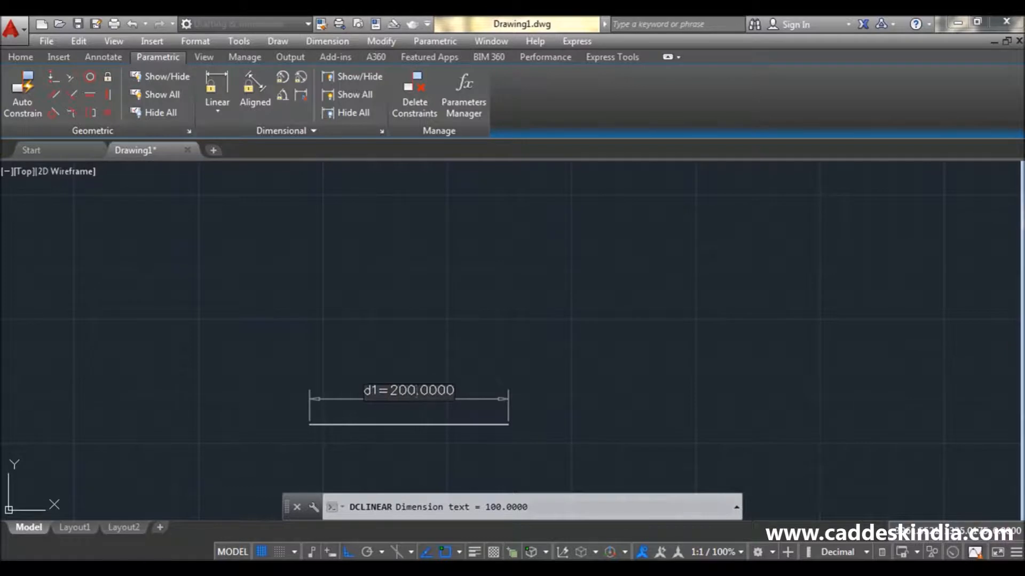
key(Escape)
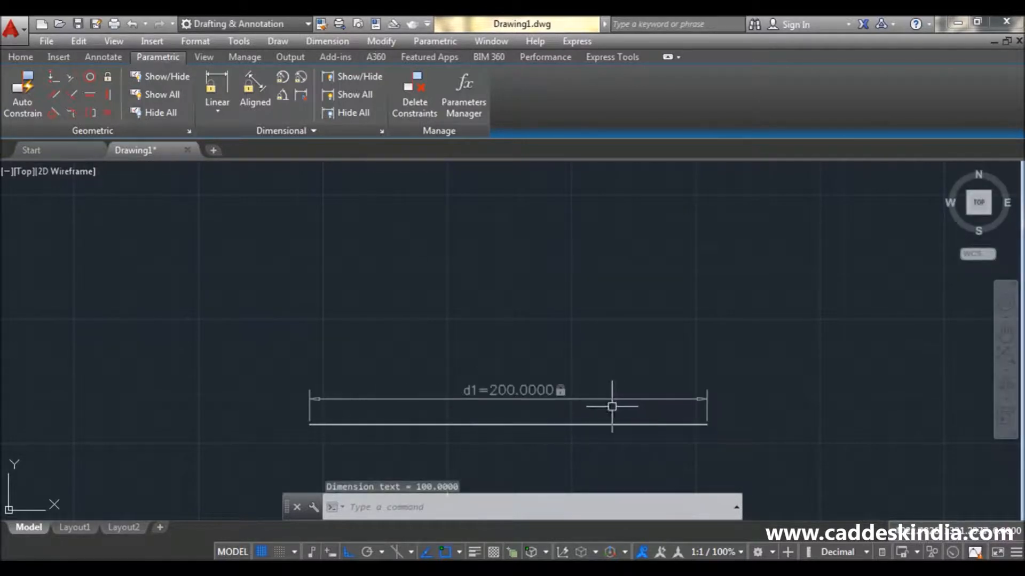
middle_drag(611, 407, 558, 409)
click(547, 425)
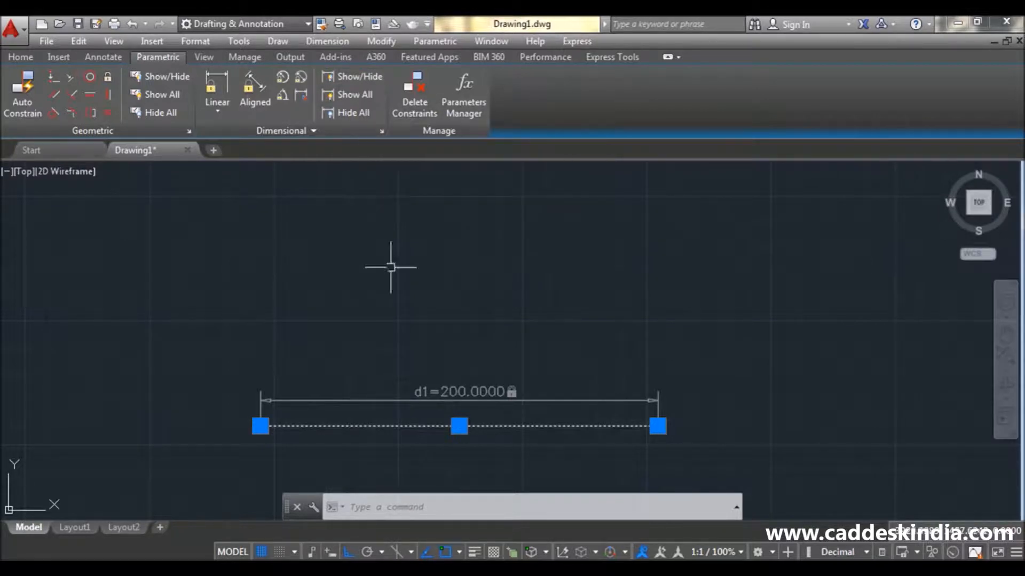
scroll(297, 366, down, 2)
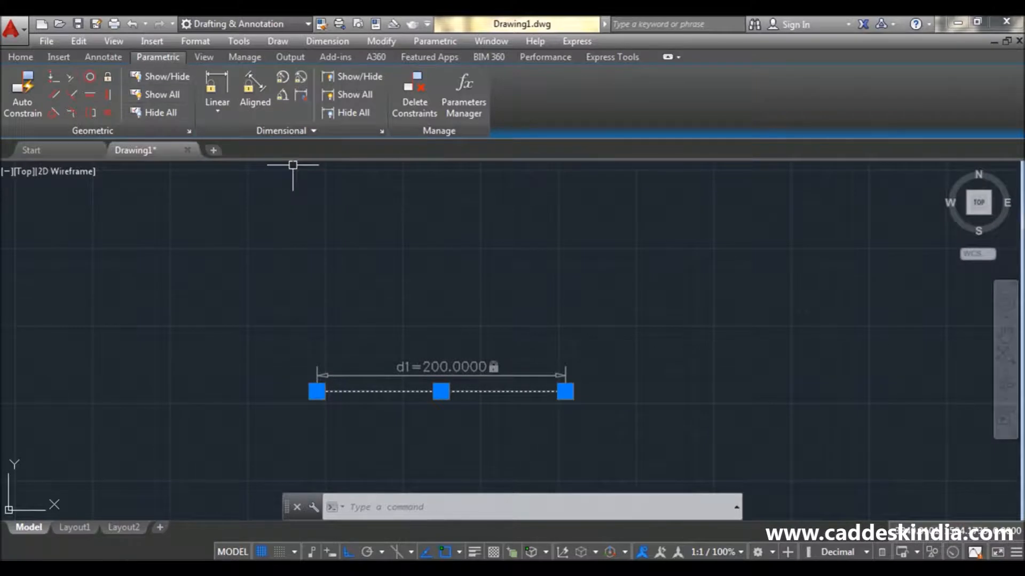
key(Escape)
scroll(383, 289, down, 4)
mouse_move(475, 312)
middle_down()
mouse_move(299, 296)
mouse_move(354, 327)
middle_up()
scroll(475, 305, up, 2)
scroll(242, 312, up, 4)
key(Escape)
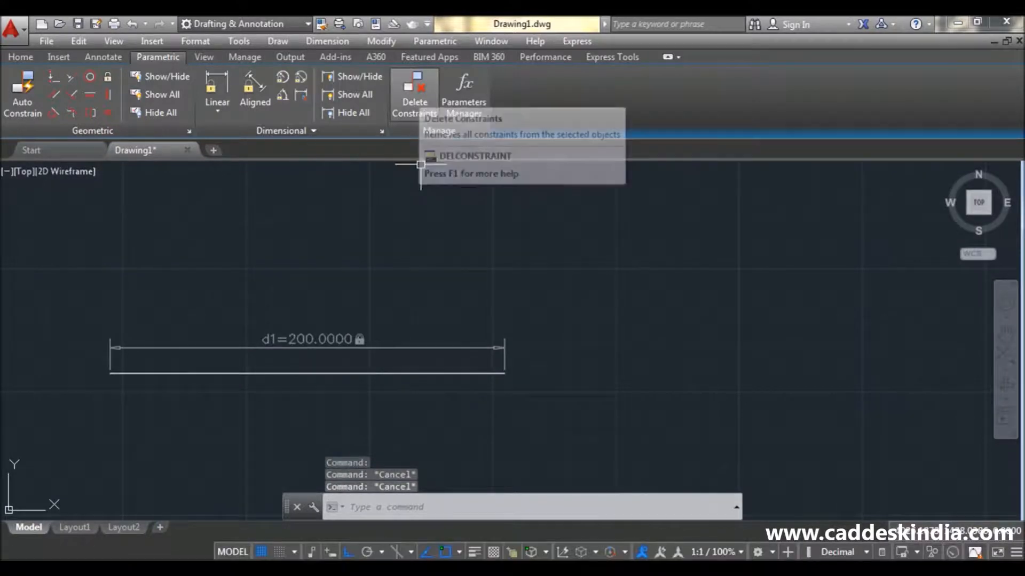
Delete all constraints from the two concentric circles with Delete Constraints.
click(415, 96)
scroll(380, 287, down, 2)
middle_drag(380, 287, 639, 299)
scroll(639, 299, down, 1)
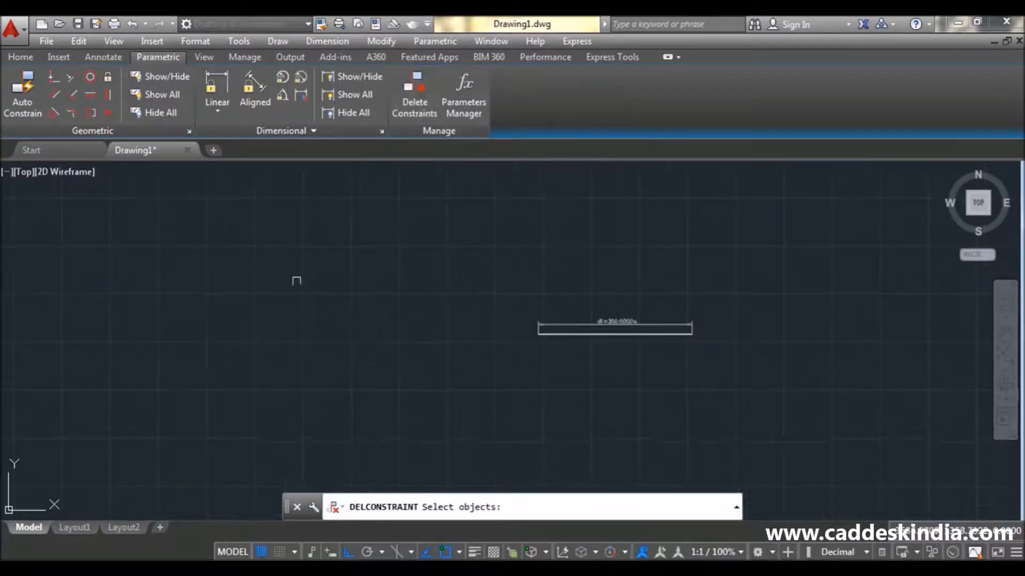
scroll(407, 162, down, 3)
middle_drag(345, 307, 551, 243)
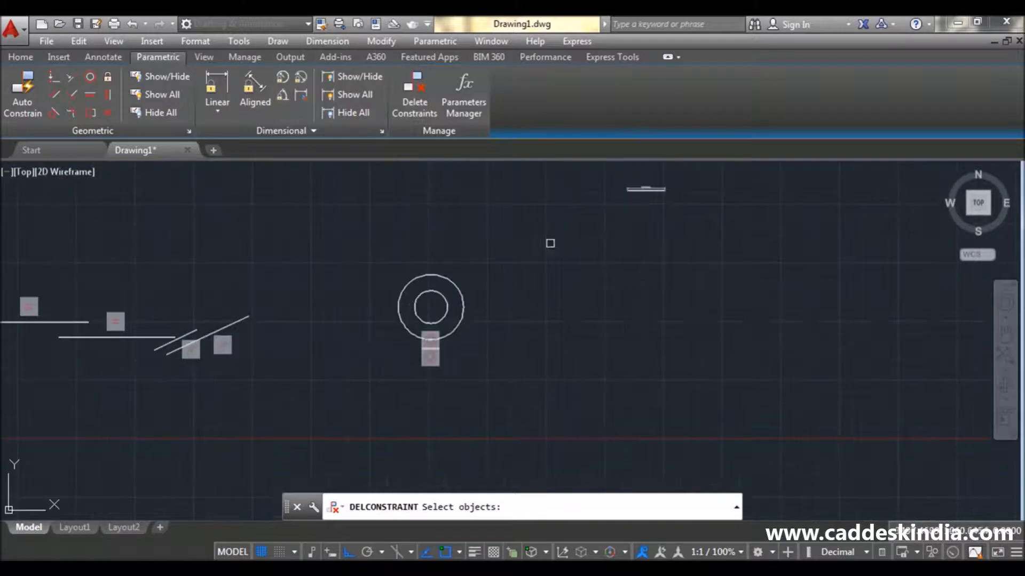
scroll(370, 364, up, 2)
click(565, 222)
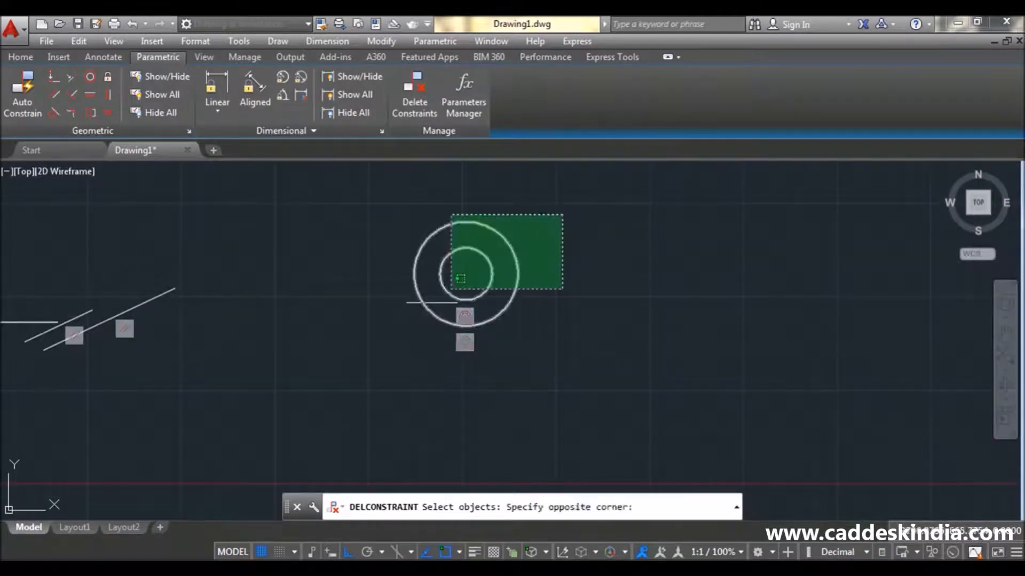
click(373, 354)
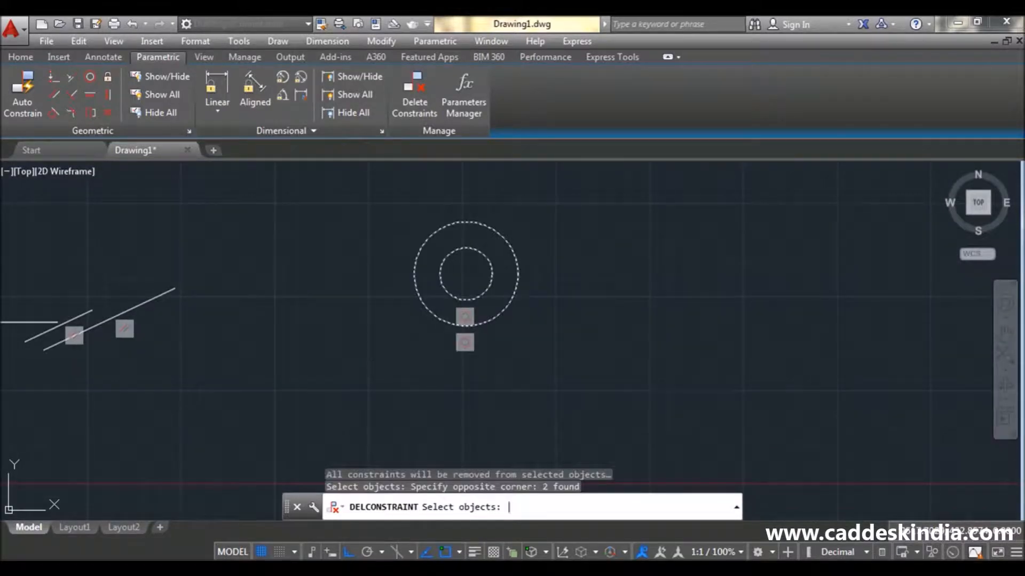
key(Return)
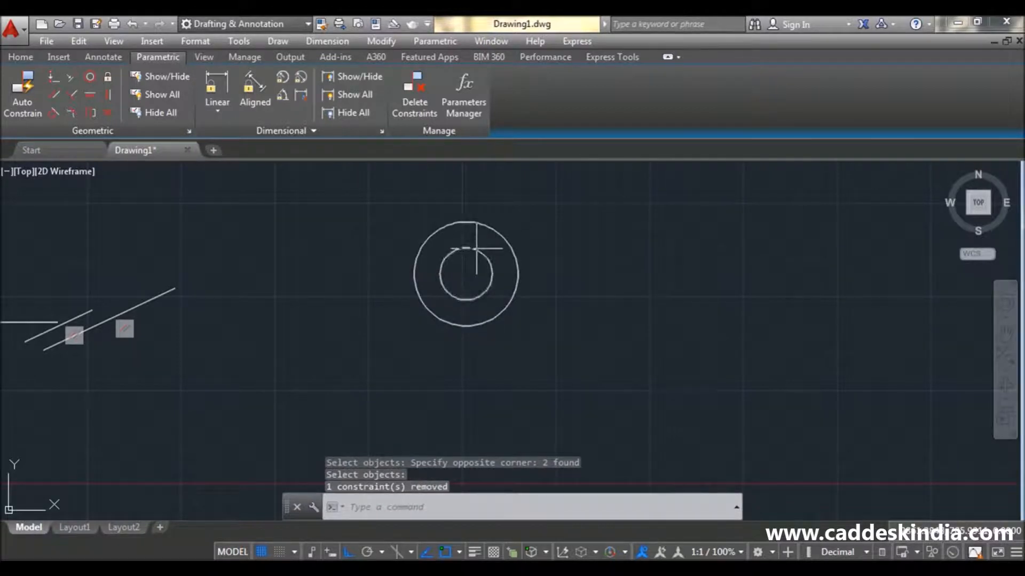
Move the inner circle by its centre grip horizontally to the left, clear of the larger circle.
click(476, 248)
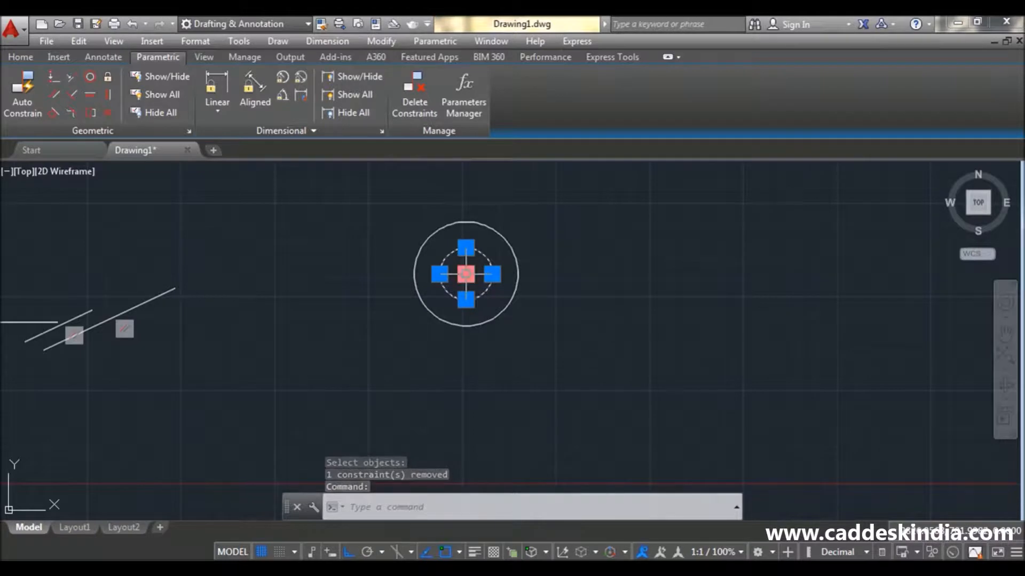
click(466, 274)
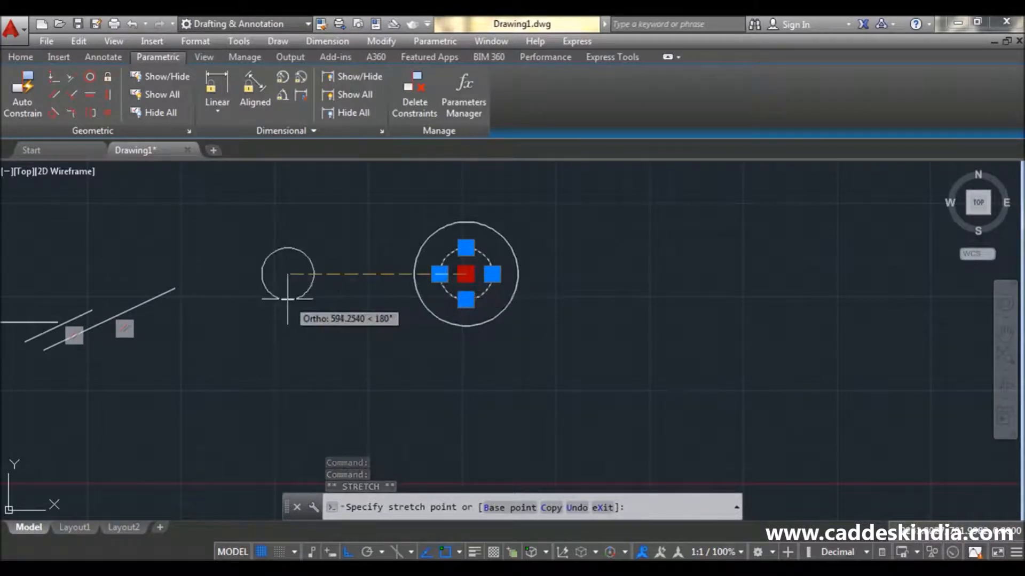
click(251, 275)
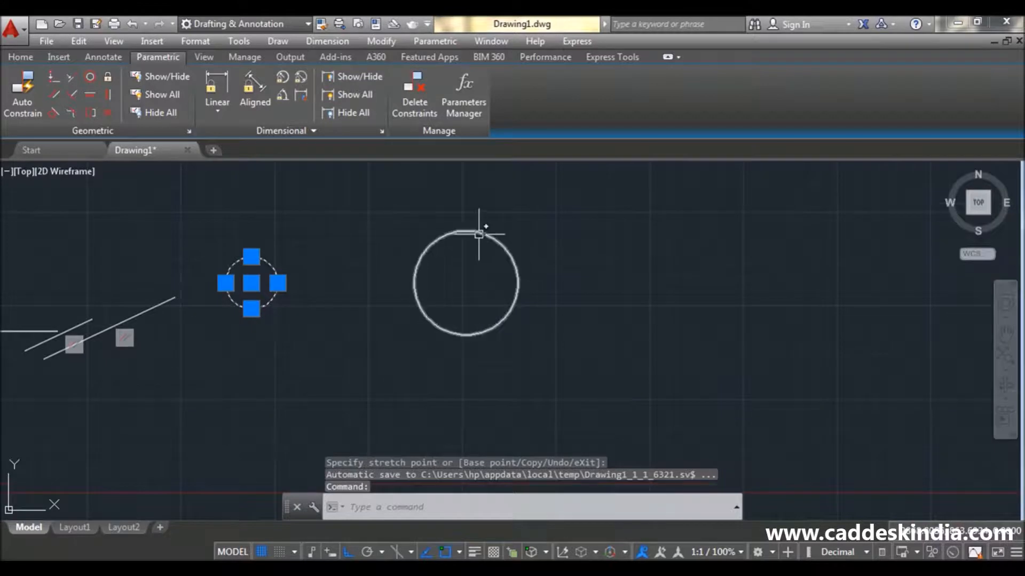
key(Escape)
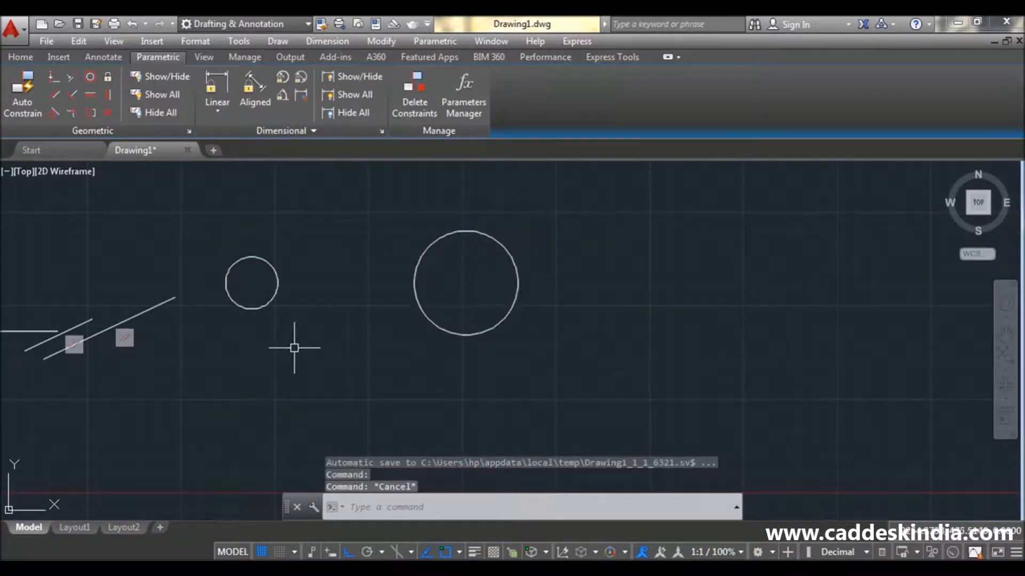
scroll(297, 353, down, 2)
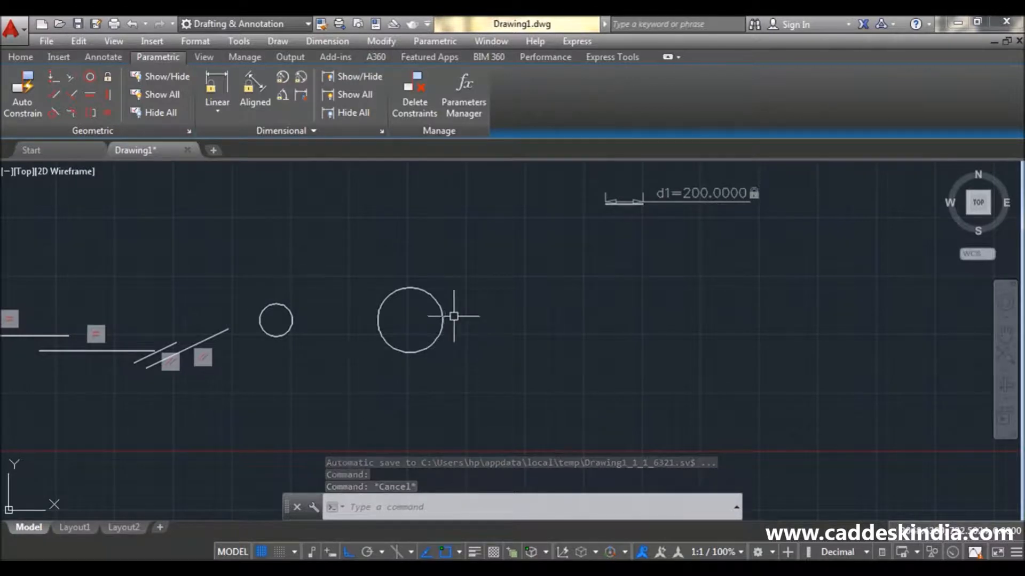
middle_drag(453, 315, 409, 329)
middle_drag(592, 338, 460, 404)
middle_drag(546, 245, 261, 329)
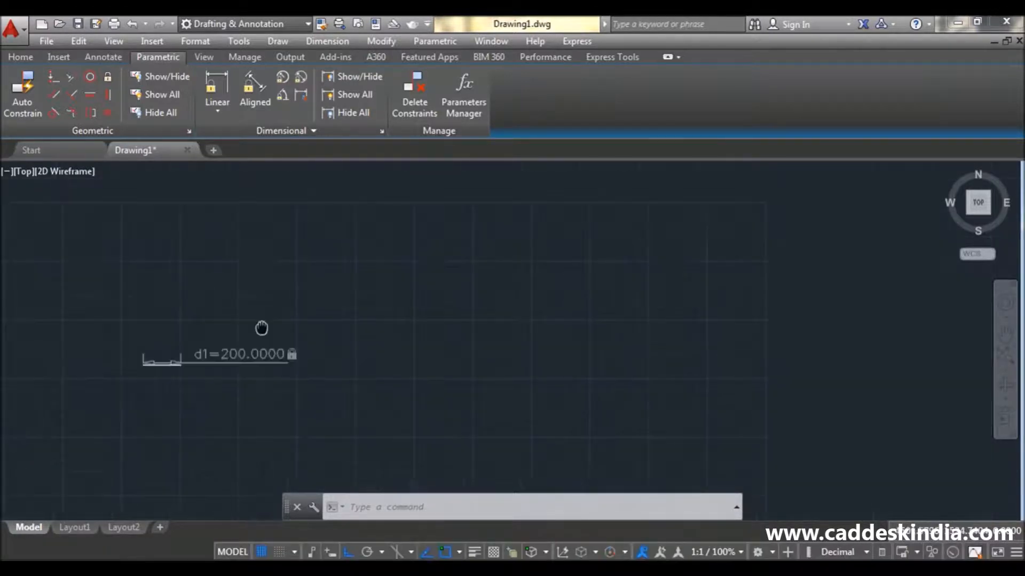
scroll(357, 324, up, 1)
middle_drag(356, 324, 354, 328)
scroll(544, 288, down, 3)
mouse_move(524, 327)
middle_down()
mouse_move(664, 332)
mouse_move(482, 350)
mouse_move(505, 352)
mouse_move(265, 353)
middle_up()
key(Escape)
key(Escape)
scroll(505, 350, down, 1)
scroll(348, 308, up, 2)
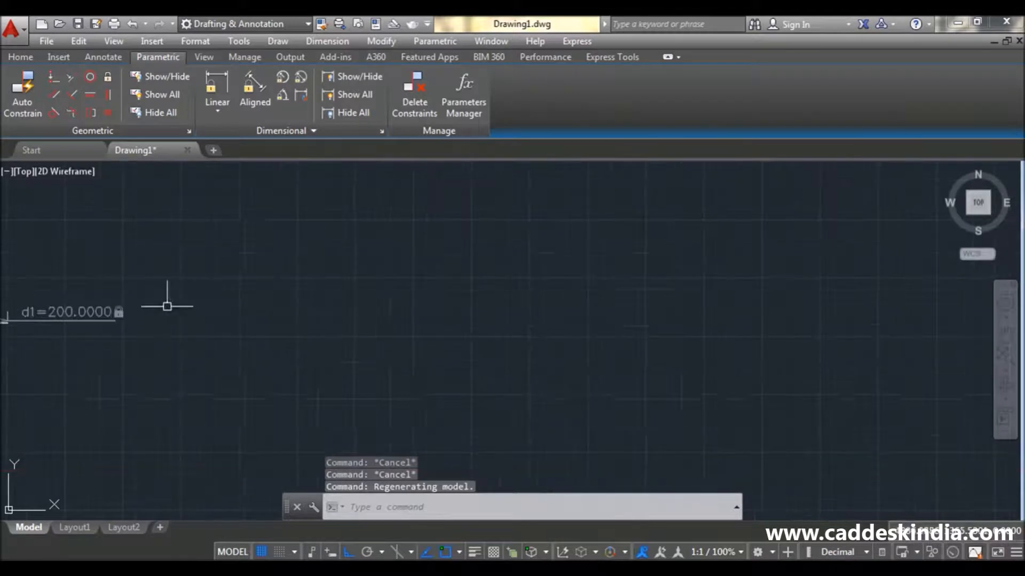
middle_drag(167, 300, 118, 341)
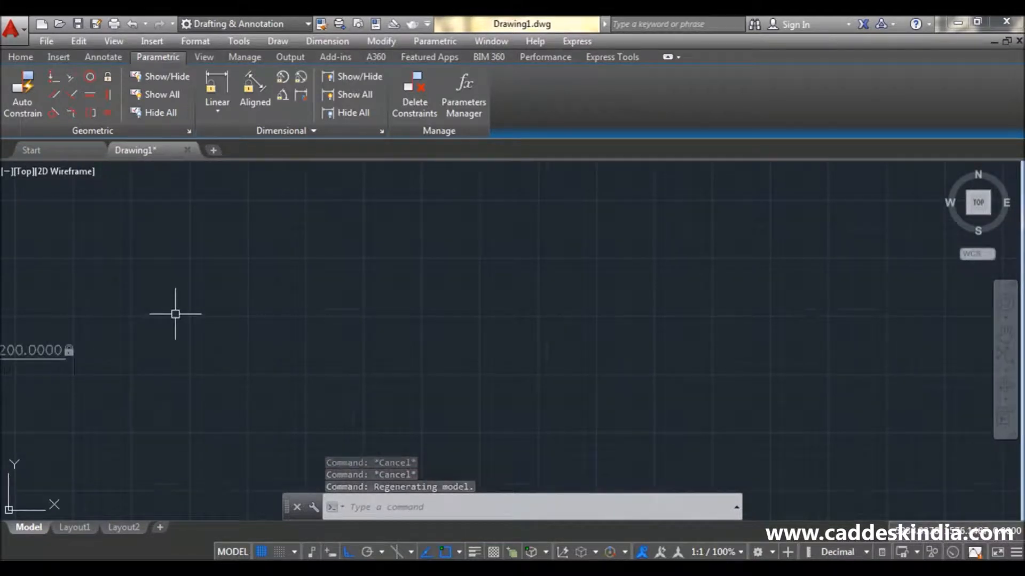
Erase every object in the drawing, including the constrained lines, circles and dimensional constraint.
scroll(174, 304, down, 2)
middle_drag(174, 305, 387, 293)
scroll(387, 293, down, 1)
click(464, 259)
click(463, 259)
key(Escape)
click(522, 260)
click(156, 415)
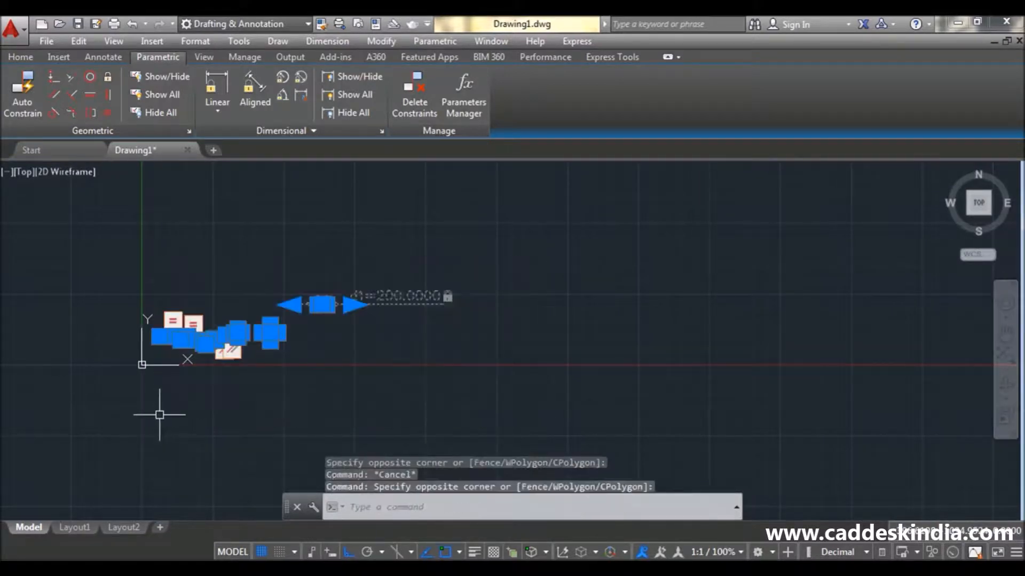
key(Delete)
Draw a single horizontal line in the empty drawing, above and right of the origin.
click(21, 57)
scroll(248, 305, down, 1)
mouse_move(258, 298)
middle_down()
mouse_move(200, 330)
mouse_move(153, 406)
middle_up()
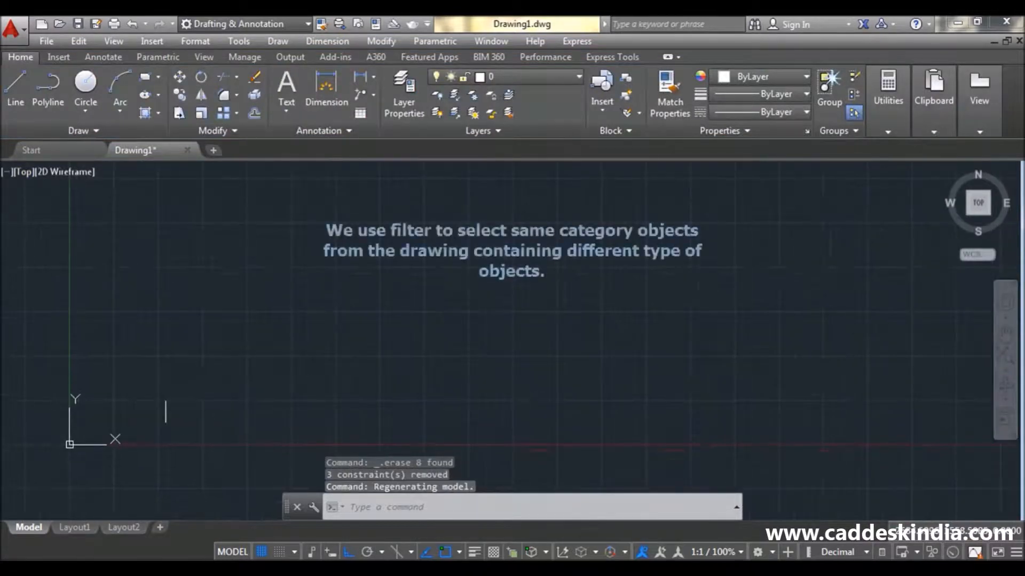
key(Escape)
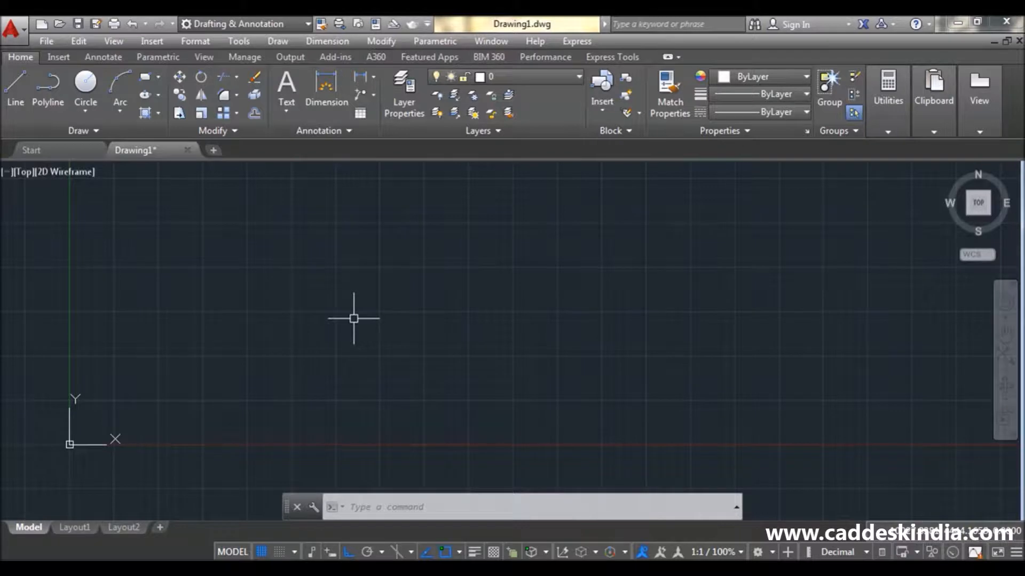
key(Escape)
key(Escape)
key(Escape)
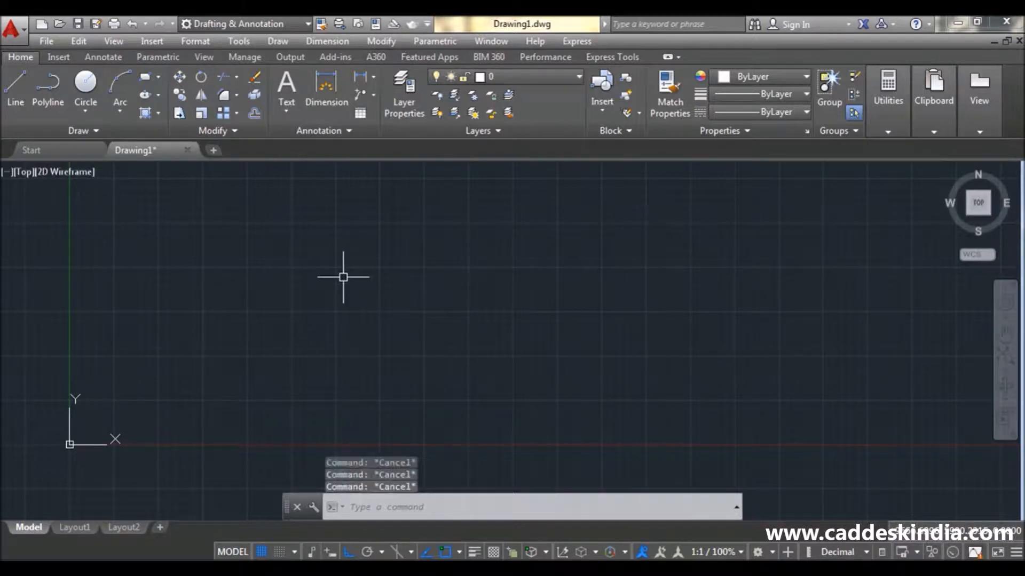
text(l)
key(Return)
click(352, 277)
click(535, 297)
key(Escape)
Draw a circle of about 1324 radius just right of and slightly below the line.
middle_drag(521, 402, 405, 423)
text(c)
key(Return)
click(513, 318)
click(513, 352)
key(Escape)
Draw a larger circle of about 1721 radius above and to the right of the first circle.
middle_drag(678, 343, 608, 373)
text(c)
key(Return)
click(598, 239)
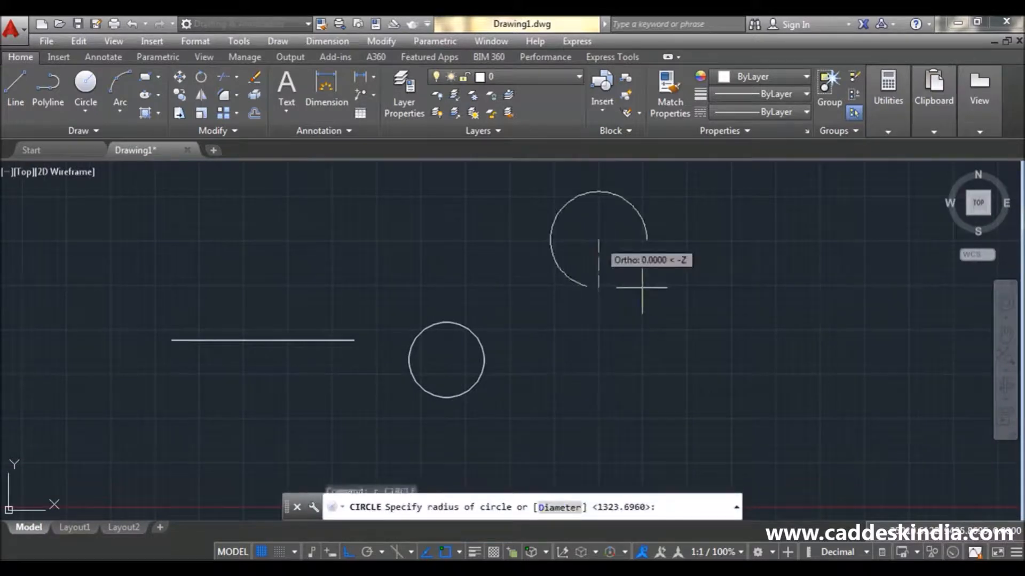
click(625, 280)
key(Escape)
Draw a third circle directly below the largest circle, beside the first one.
text(c)
key(Return)
click(591, 371)
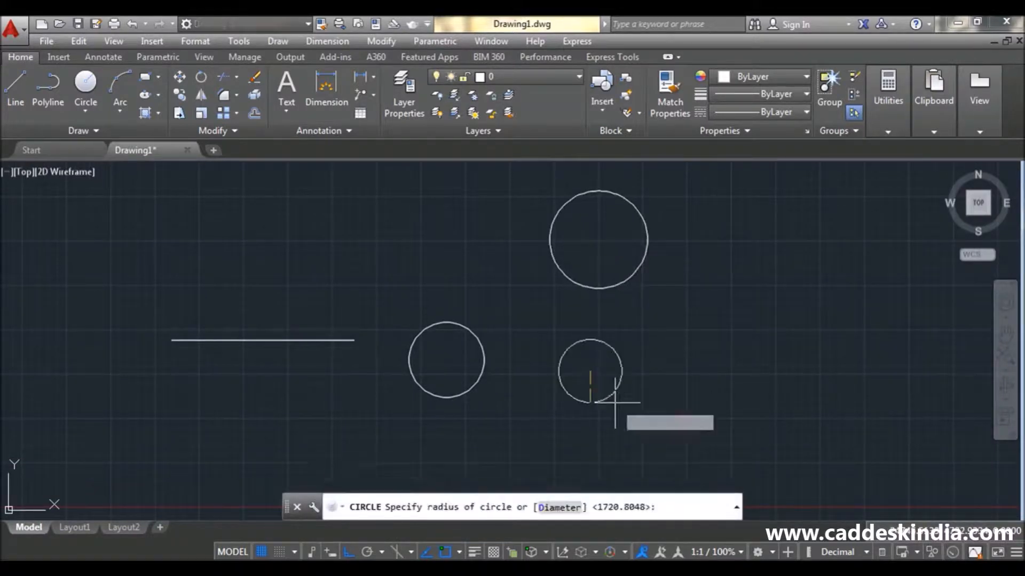
click(619, 401)
key(Escape)
Draw a wide rectangle above the horizontal line, extending over the first circle.
text(cec)
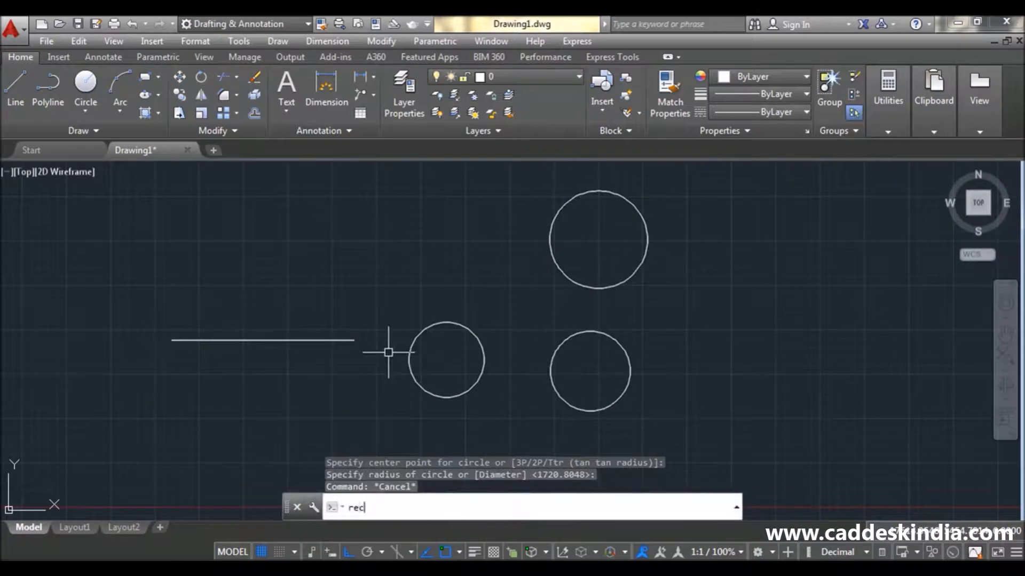
key(Return)
click(185, 216)
click(469, 297)
key(Escape)
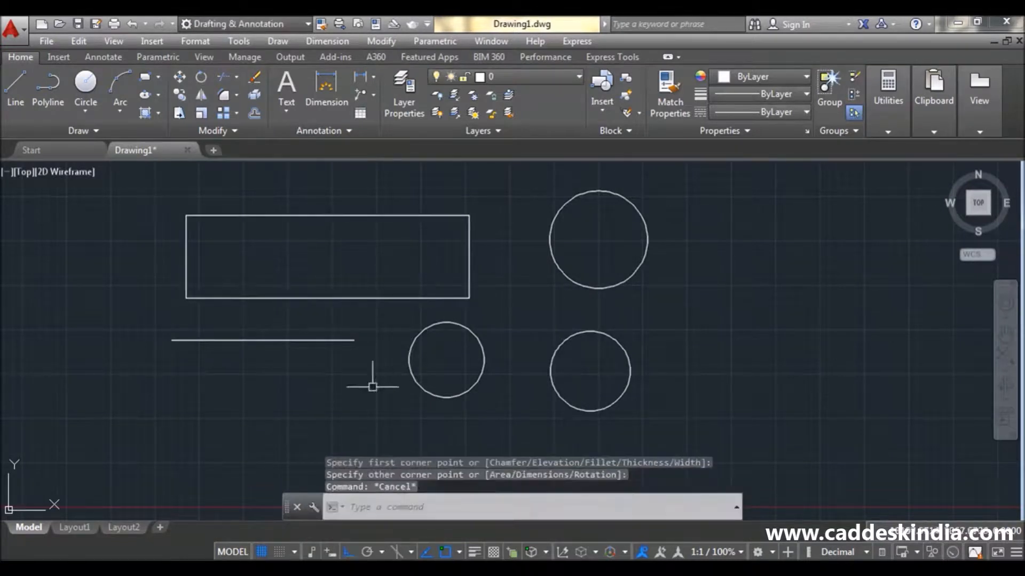
Draw a small rectangle below the left end of the horizontal line.
text(rec)
key(Return)
click(113, 382)
click(240, 420)
key(Escape)
Draw a shallow three-point arc from below the line, rising across the lower edge of the first circle.
middle_drag(359, 430, 279, 451)
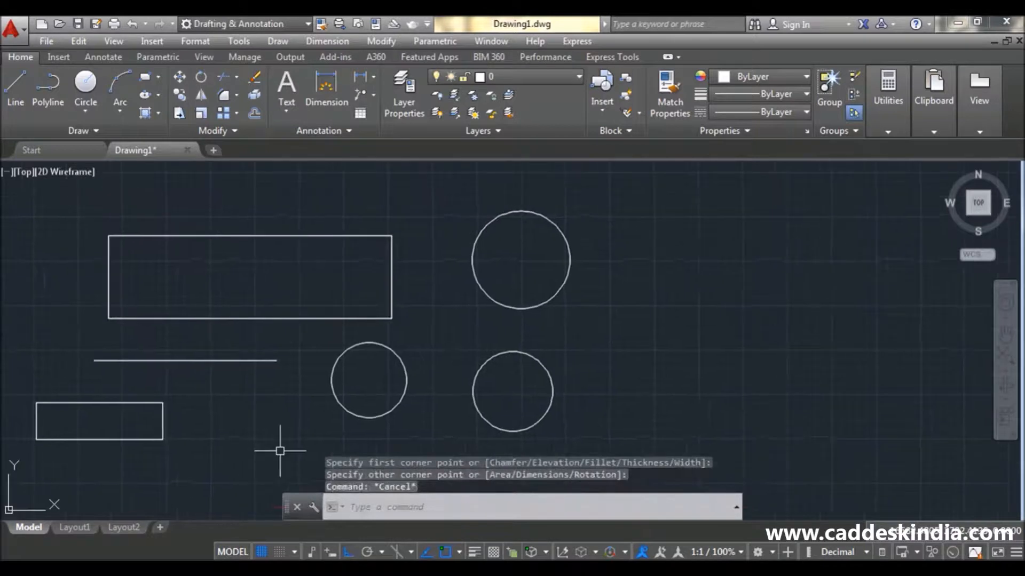
text(arc)
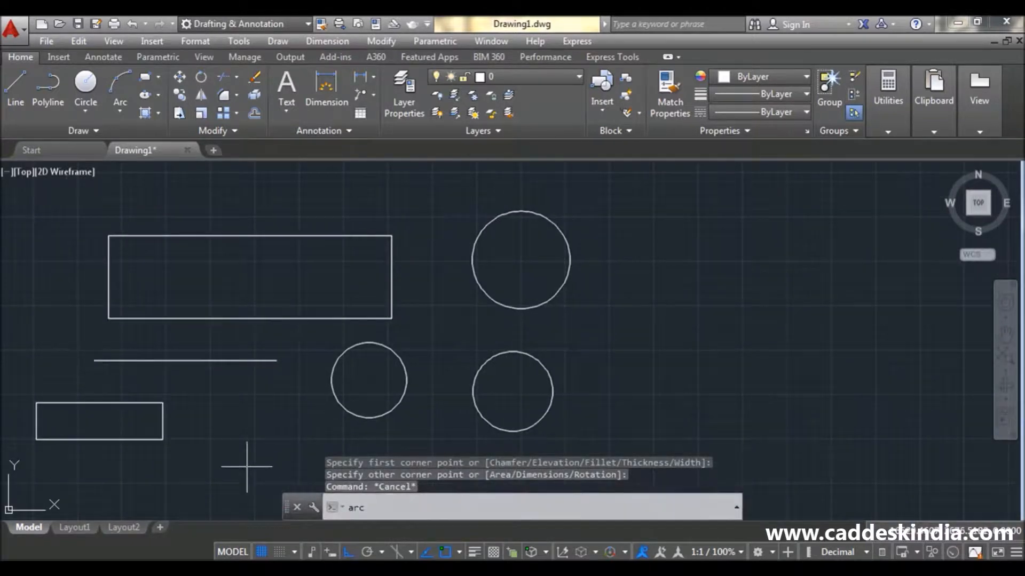
key(Return)
click(228, 483)
click(314, 421)
click(469, 422)
key(Escape)
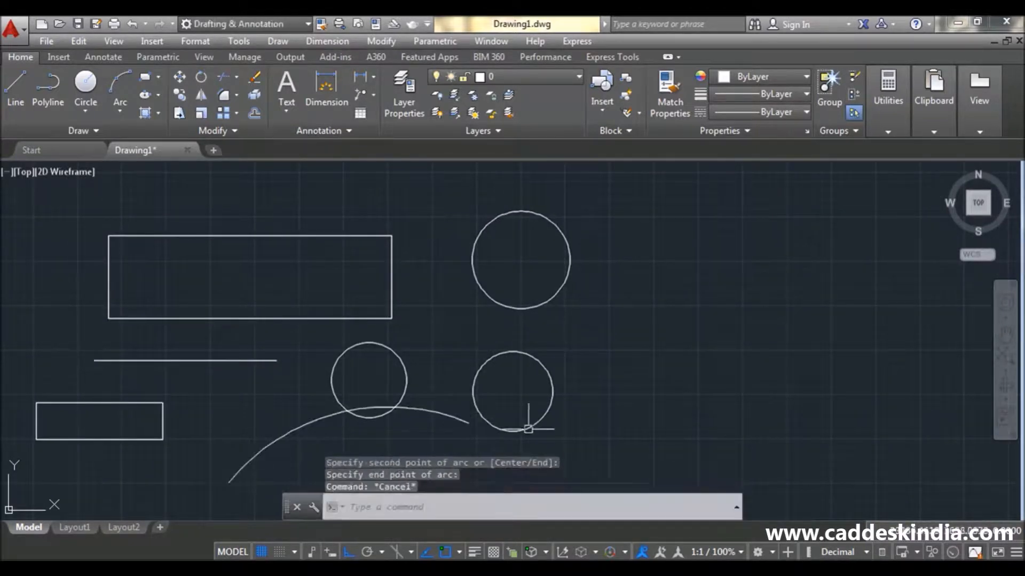
Draw a large three-point arc opening downward, right of the lower circle.
text(arc)
key(Return)
click(602, 454)
click(648, 335)
click(806, 393)
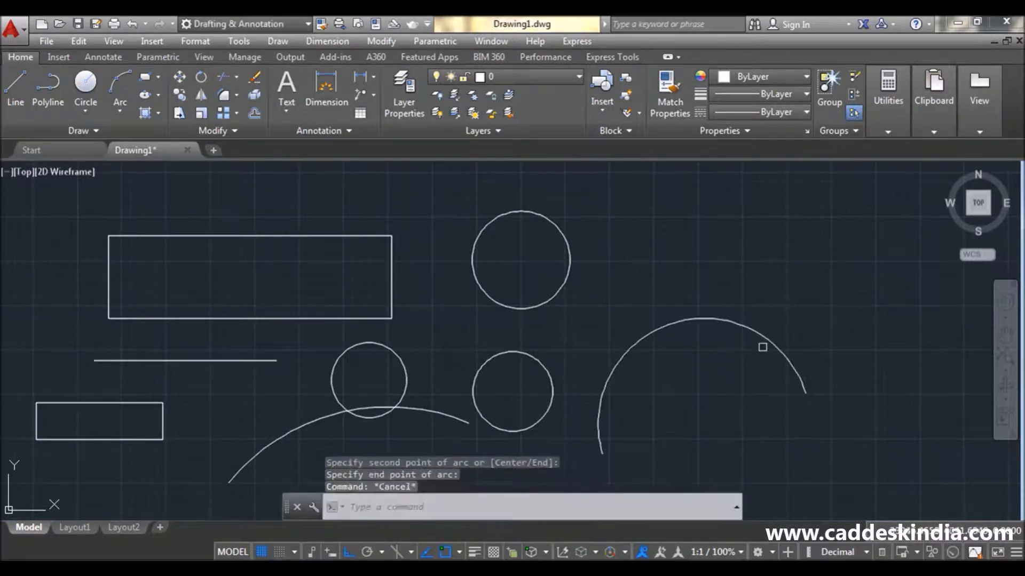
Draw another three-point arc above the large one, right of the largest circle.
key(Return)
click(595, 279)
click(620, 226)
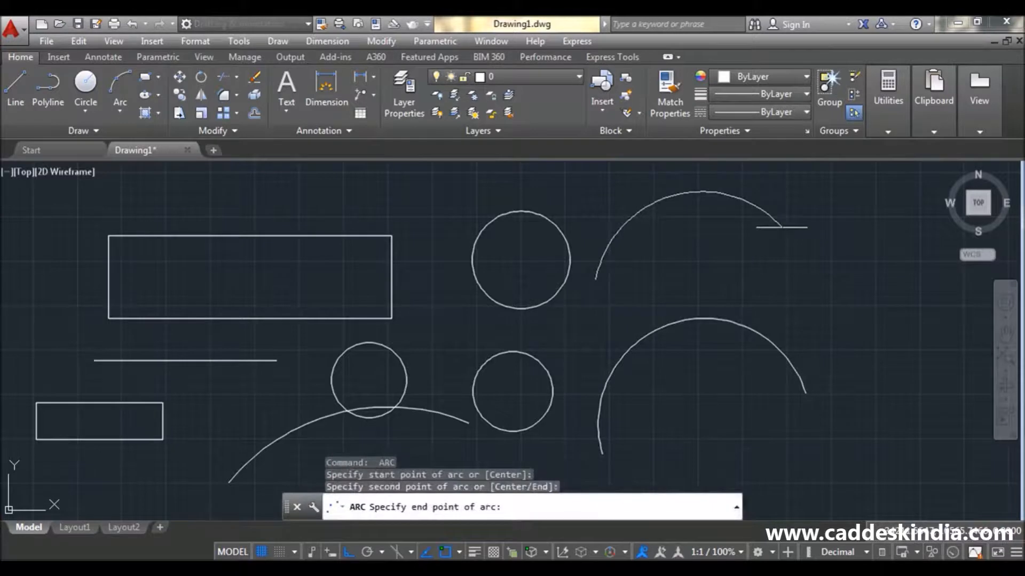
key(Escape)
Add multiline text reading CAD DESK above the shapes at height 10, saving the text changes.
scroll(587, 327, up, 3)
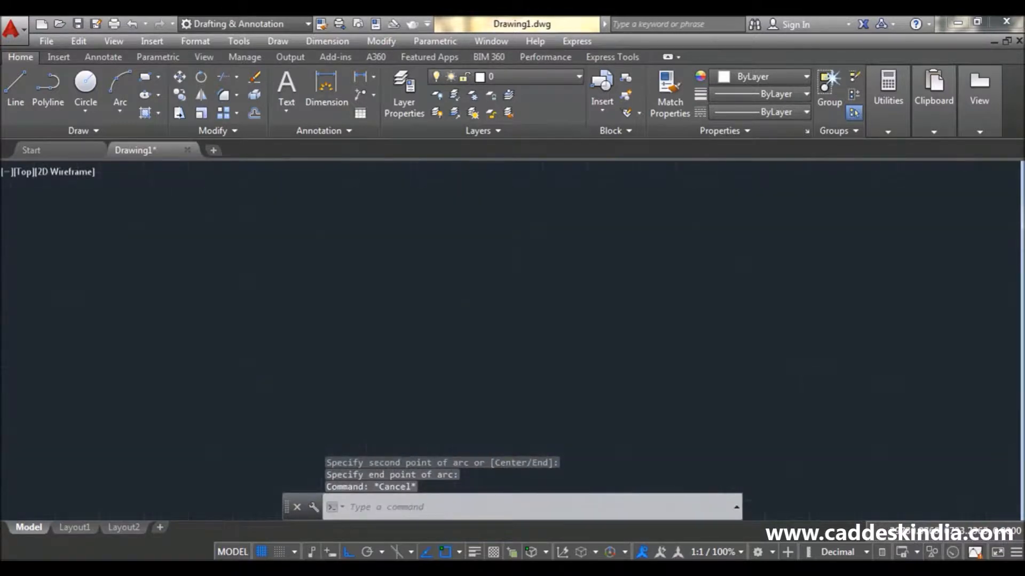
scroll(448, 347, down, 5)
middle_drag(448, 347, 440, 351)
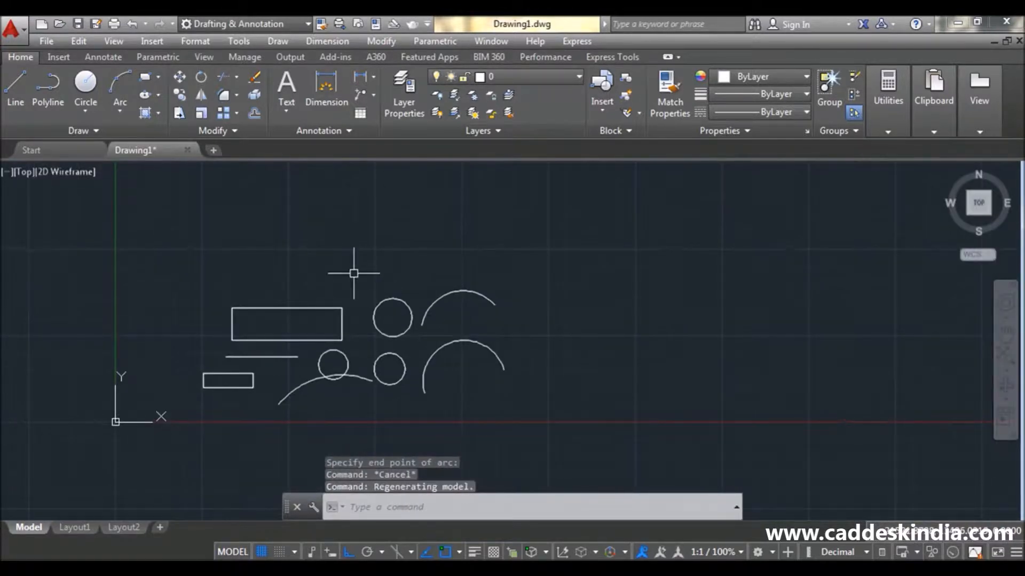
text(t)
key(Return)
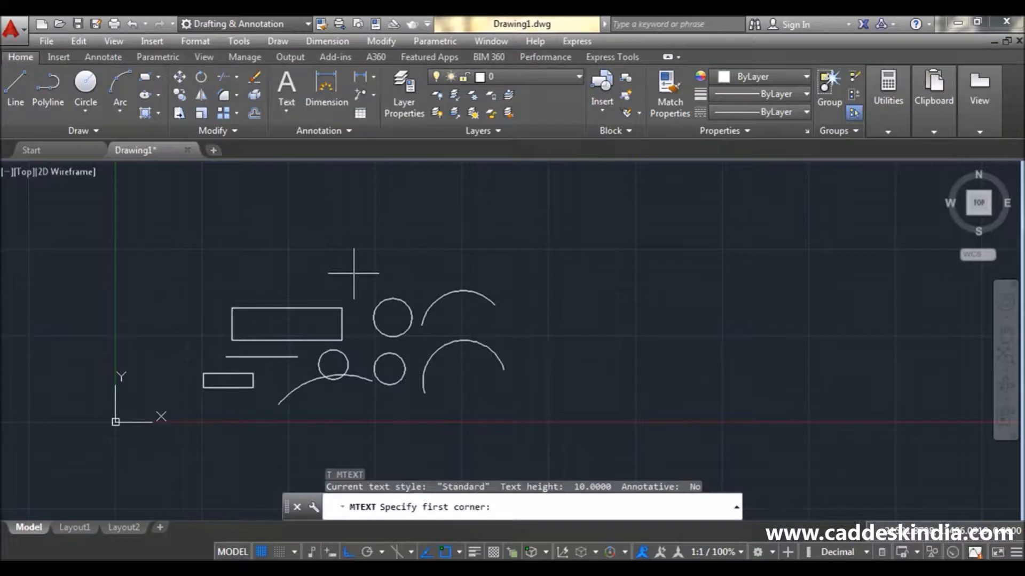
click(339, 212)
click(598, 289)
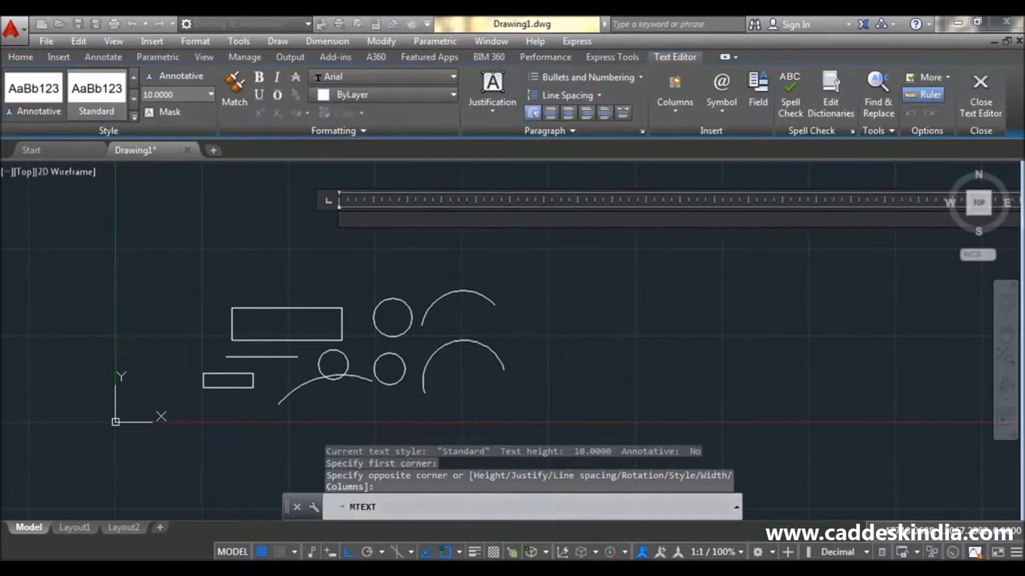
text(CAD)
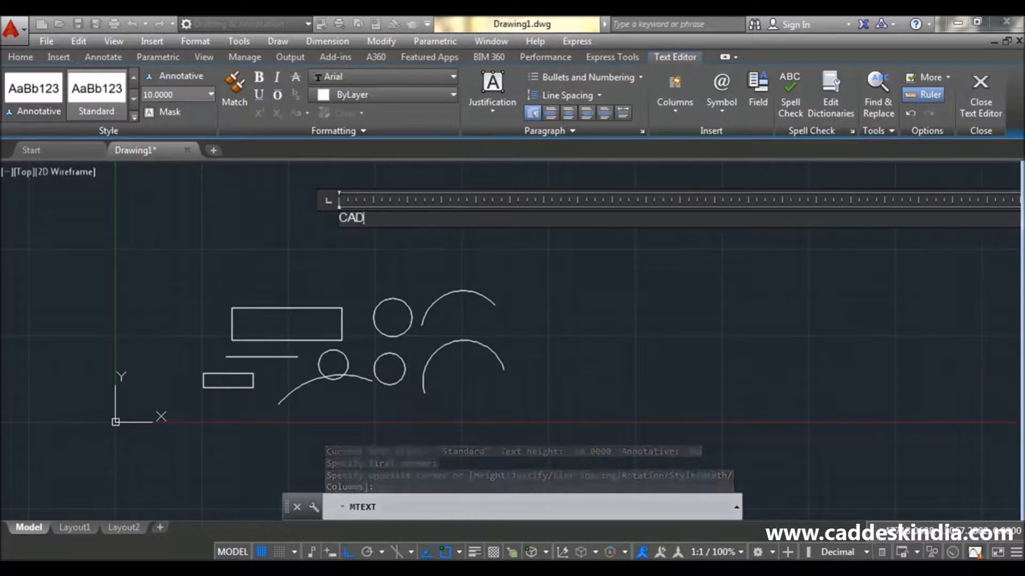
text( DESK)
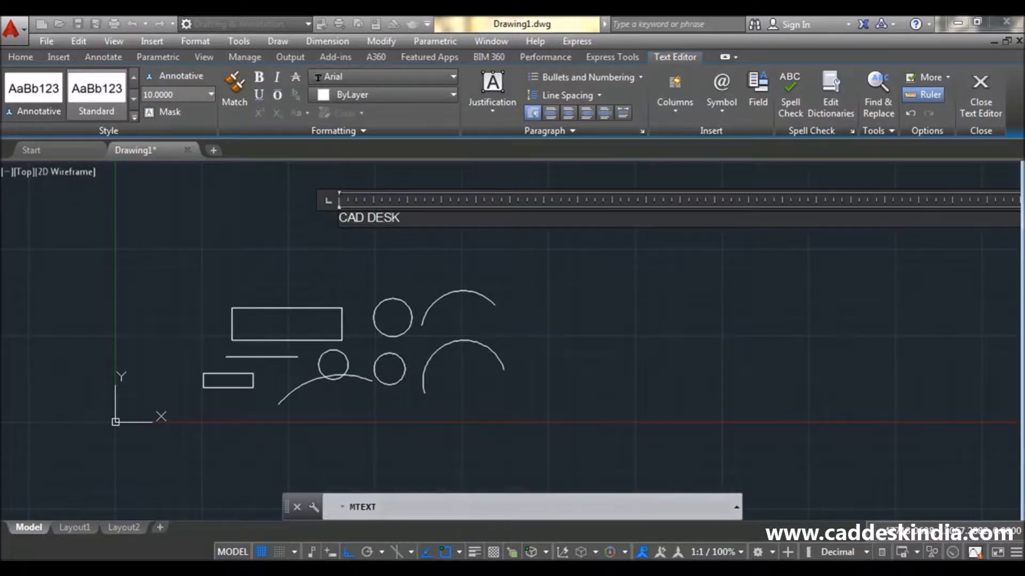
key(Escape)
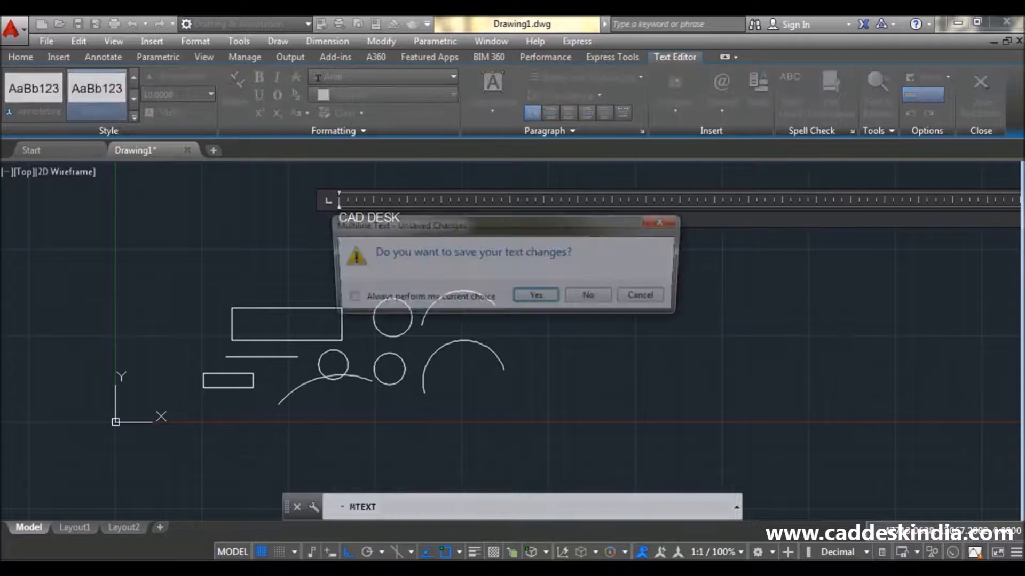
click(537, 298)
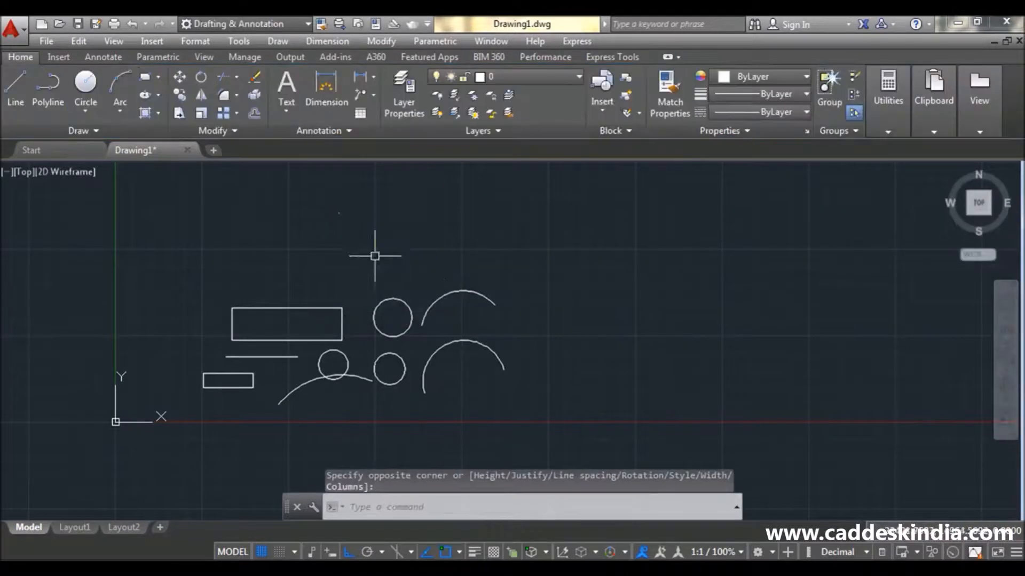
Increase the height of the CAD DESK multiline text above the shapes and save the text changes.
double_click(339, 213)
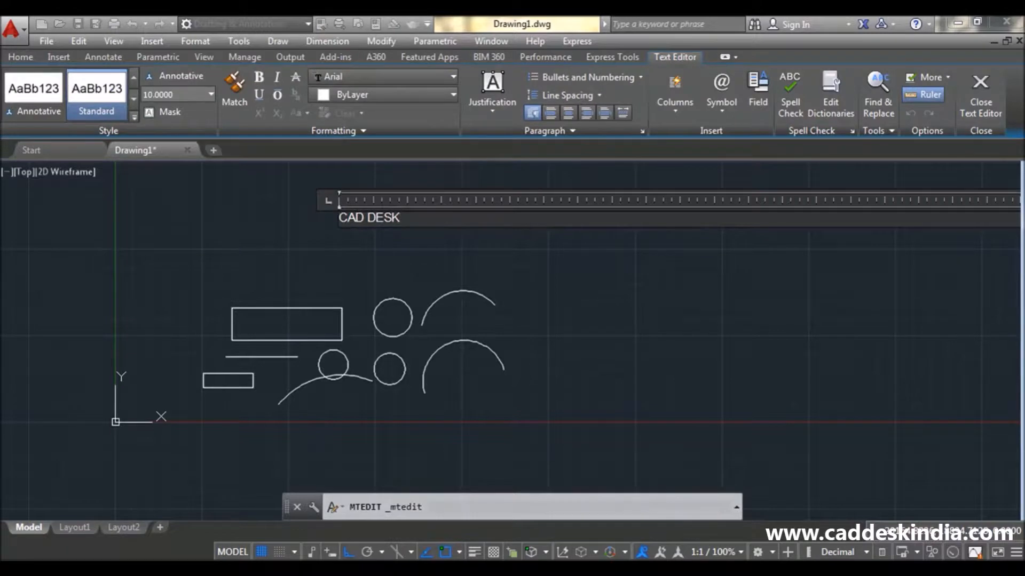
key(ctrl+a)
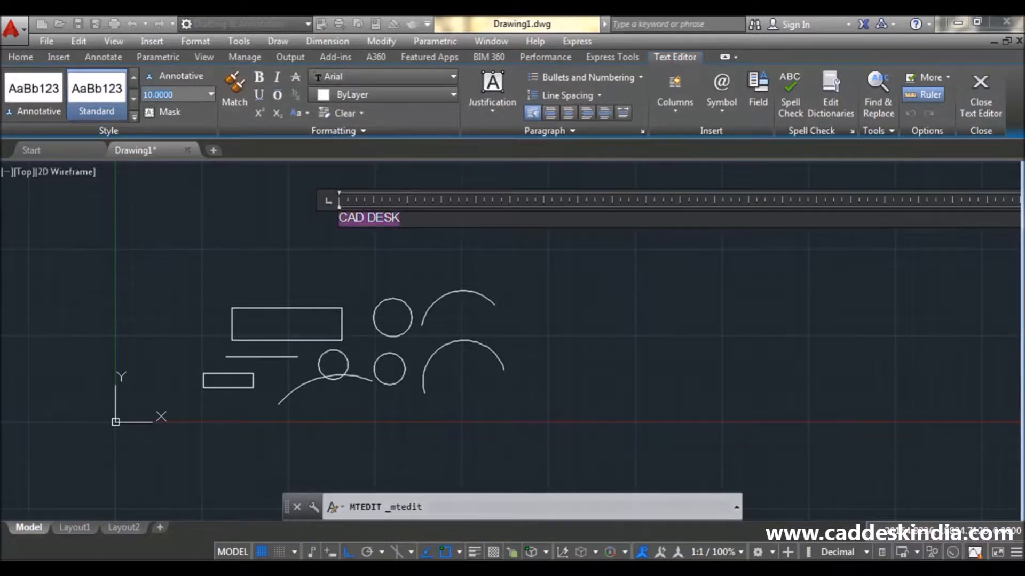
text(5)
key(Return)
key(Escape)
key(n)
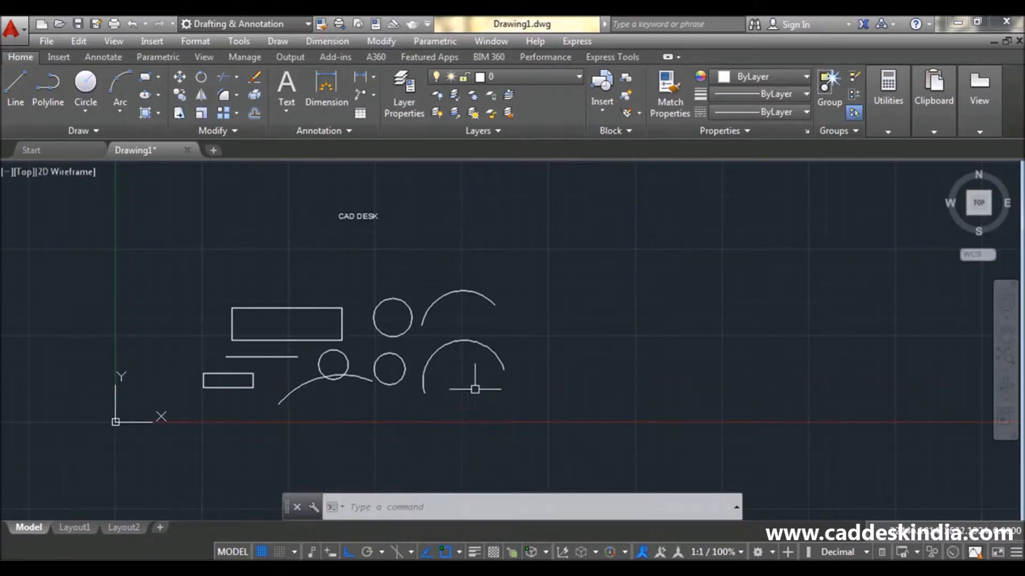
Start the Filter command, add Circle as the object type to the filter list, and apply the filter.
mouse_move(532, 333)
middle_down()
mouse_move(516, 407)
mouse_move(521, 368)
middle_up()
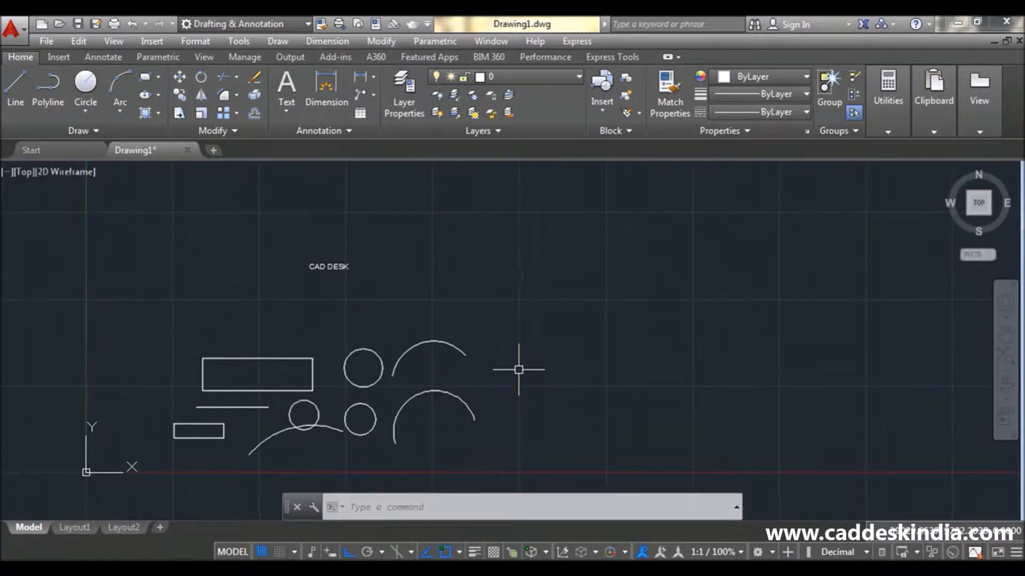
text(fi)
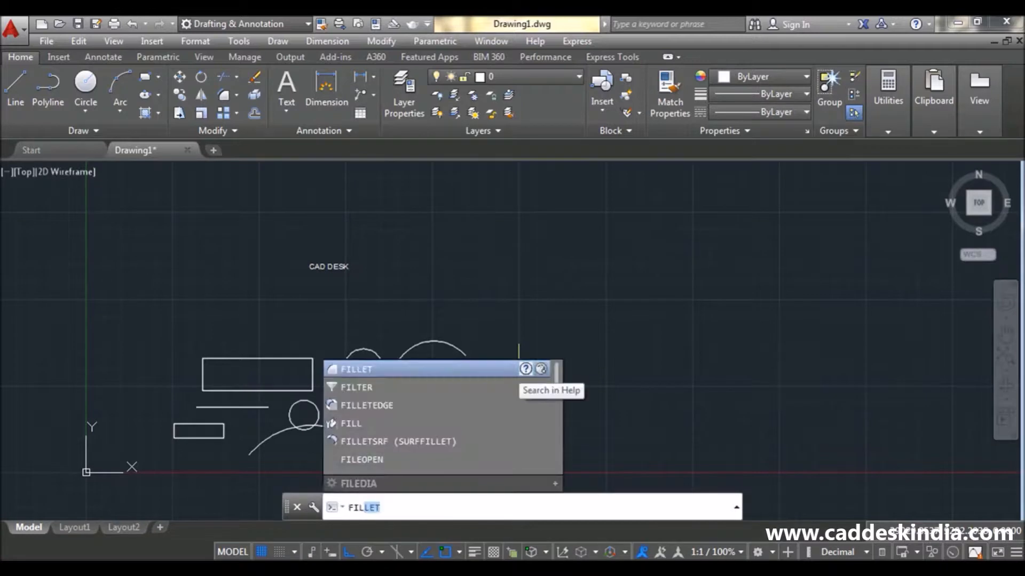
key(Down)
key(Return)
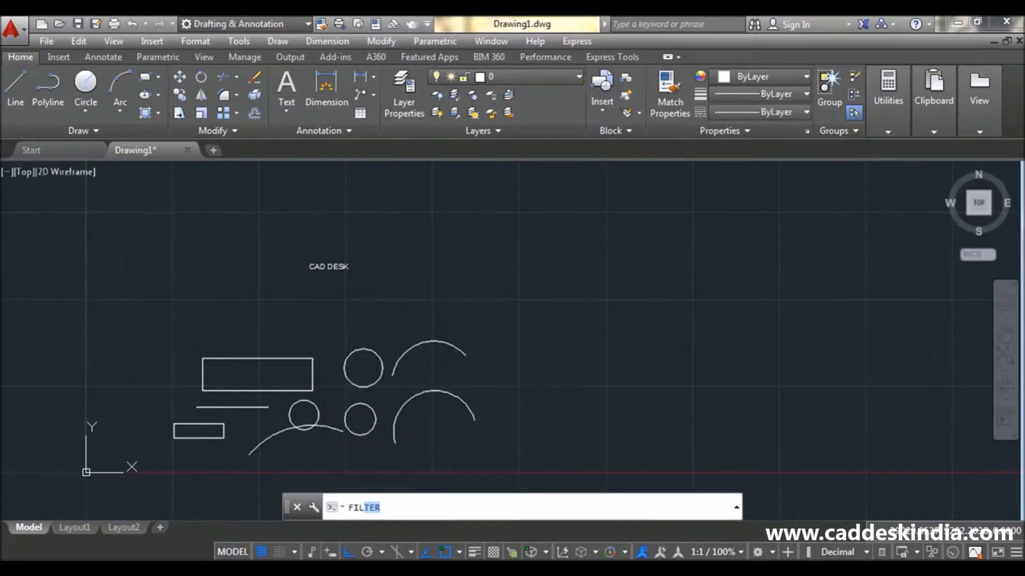
drag(373, 162, 572, 182)
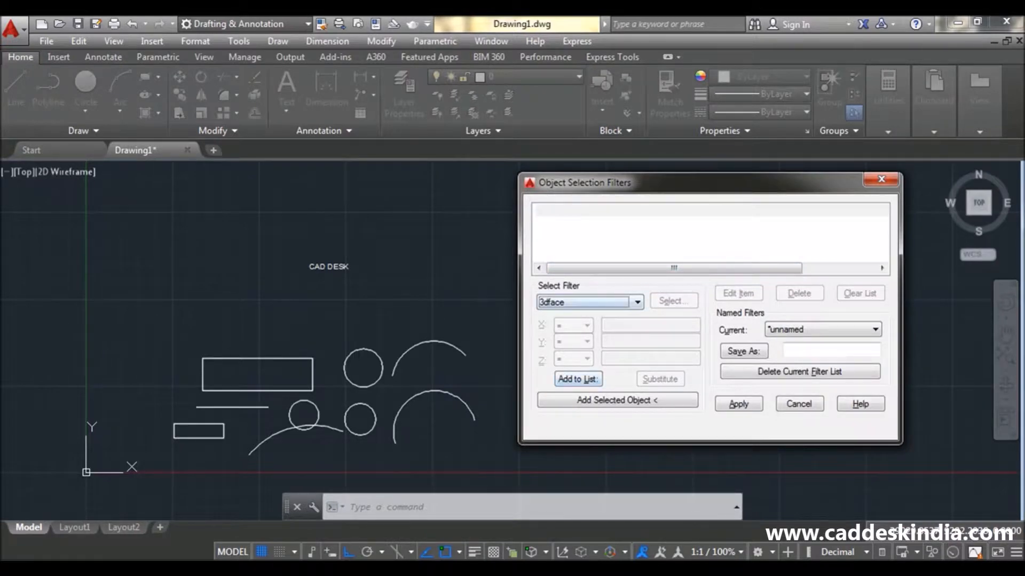
click(637, 302)
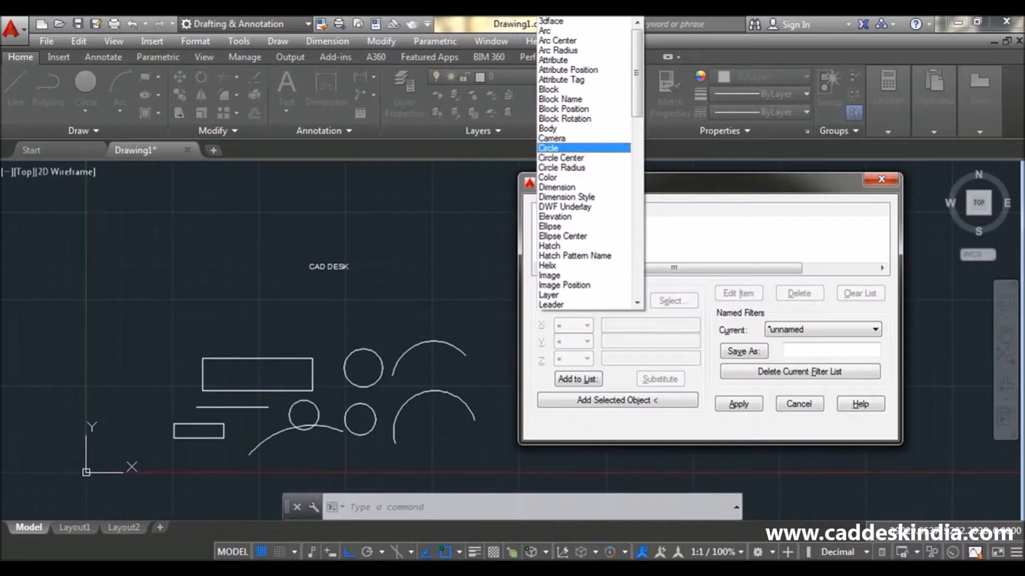
click(548, 148)
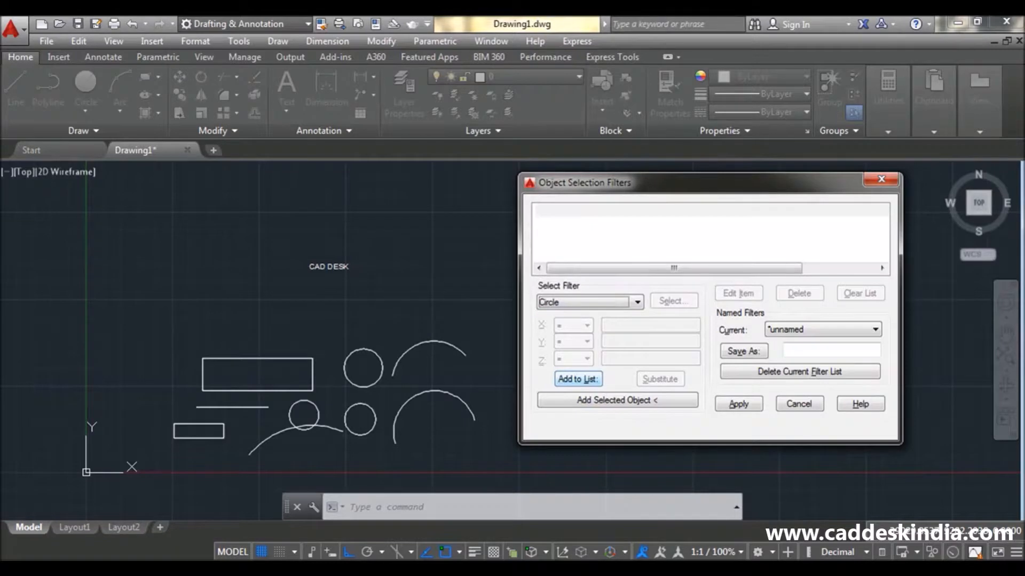
click(578, 379)
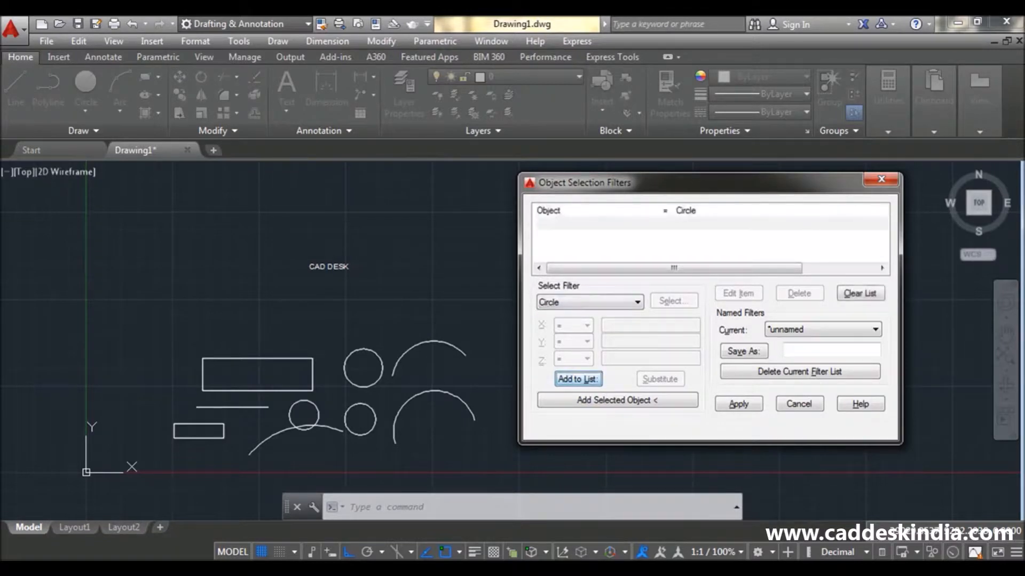
click(686, 211)
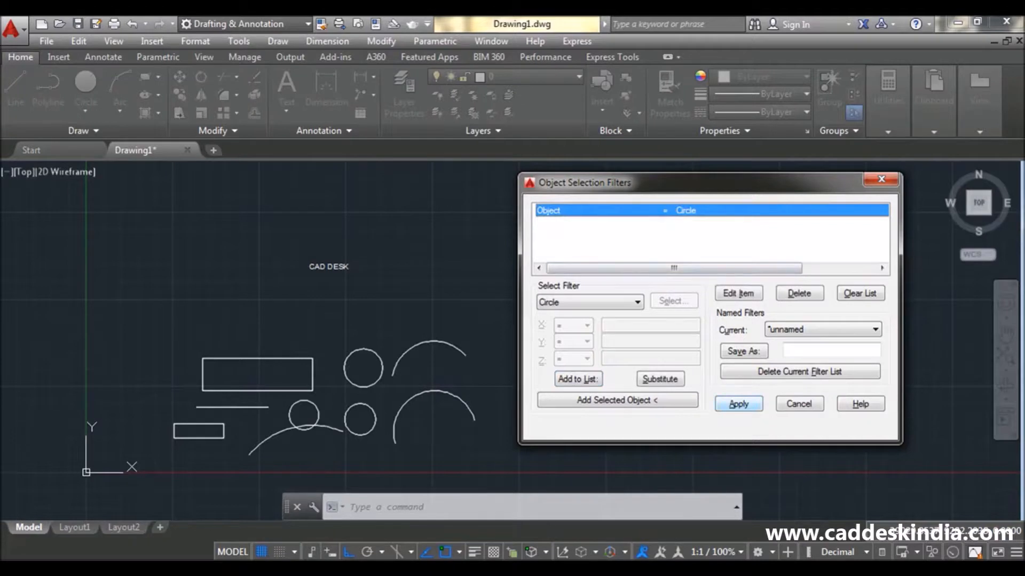
click(738, 404)
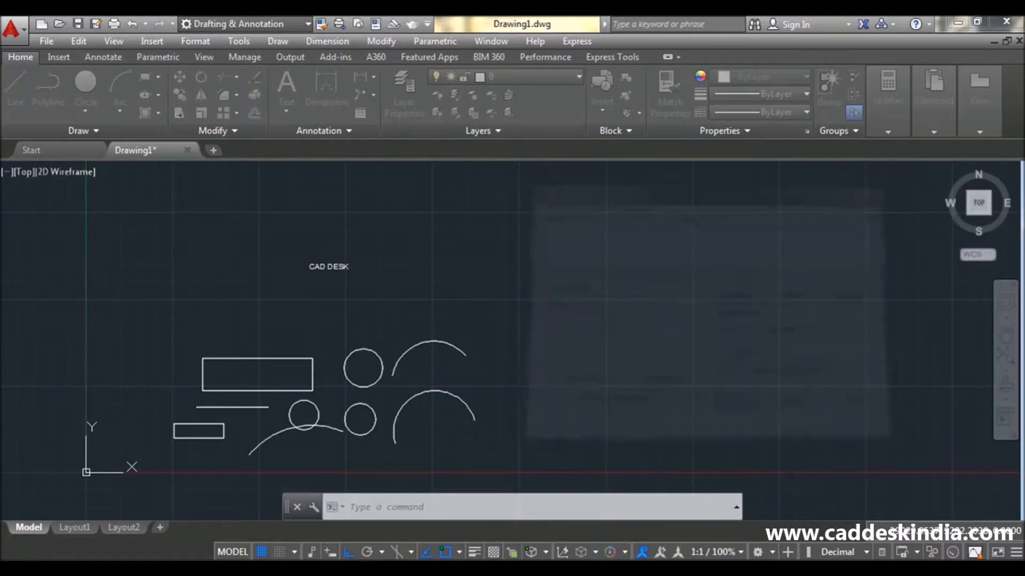
Select across the whole drawing with the circle filter active, finish the filtered selection, and erase the selected circles.
scroll(534, 336, down, 2)
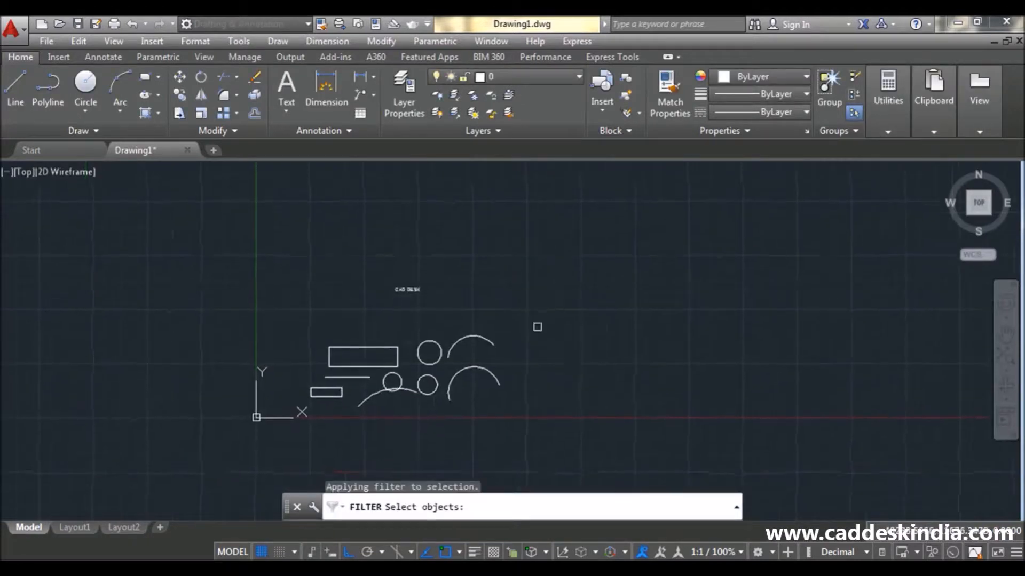
click(585, 227)
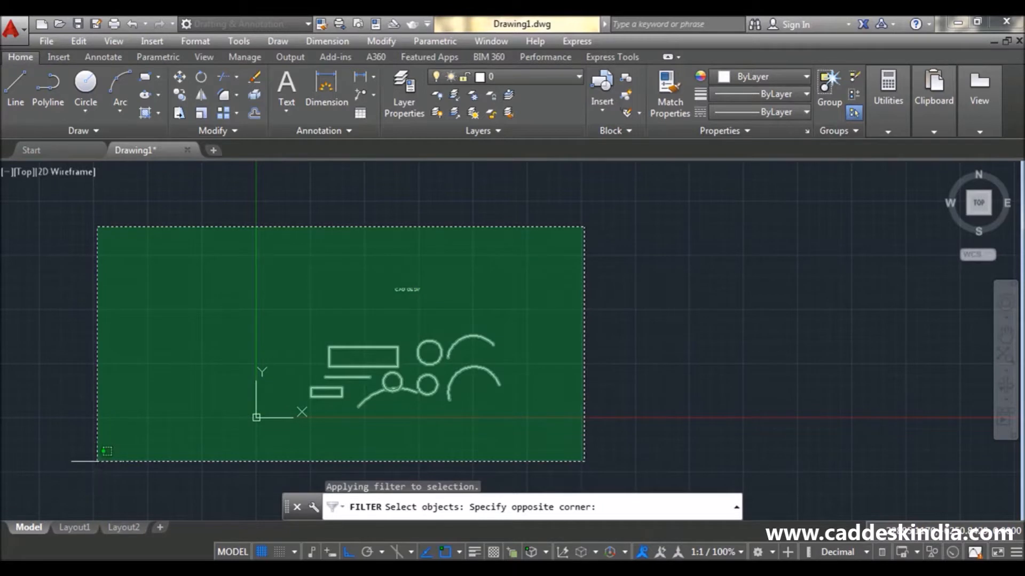
click(107, 451)
scroll(434, 357, up, 6)
scroll(419, 340, down, 2)
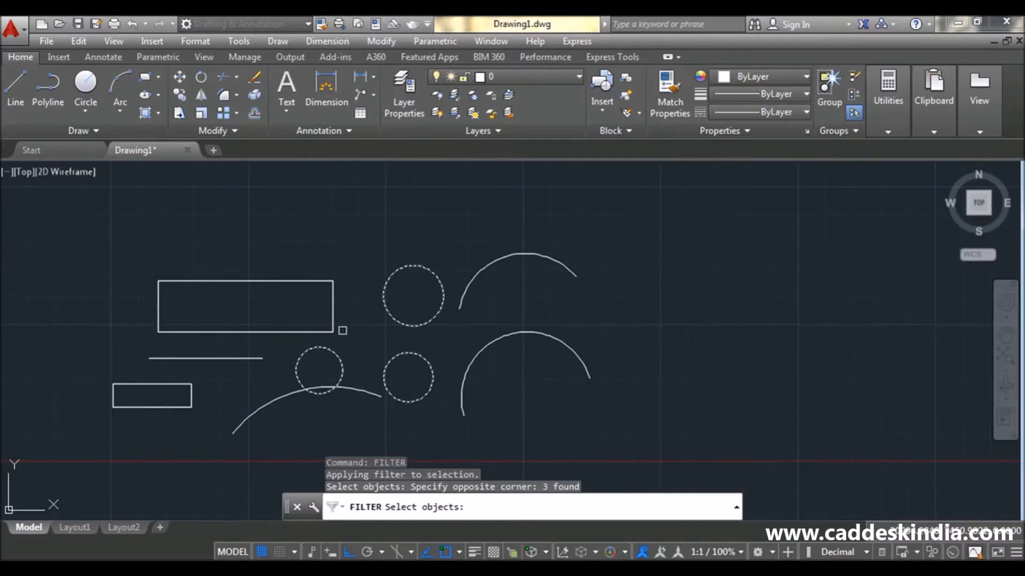
key(Return)
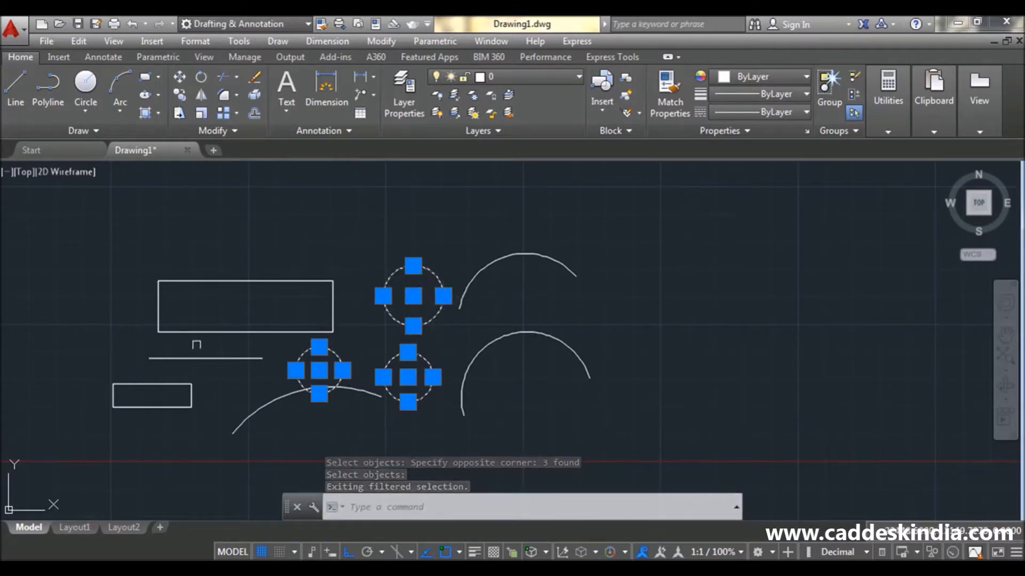
key(Delete)
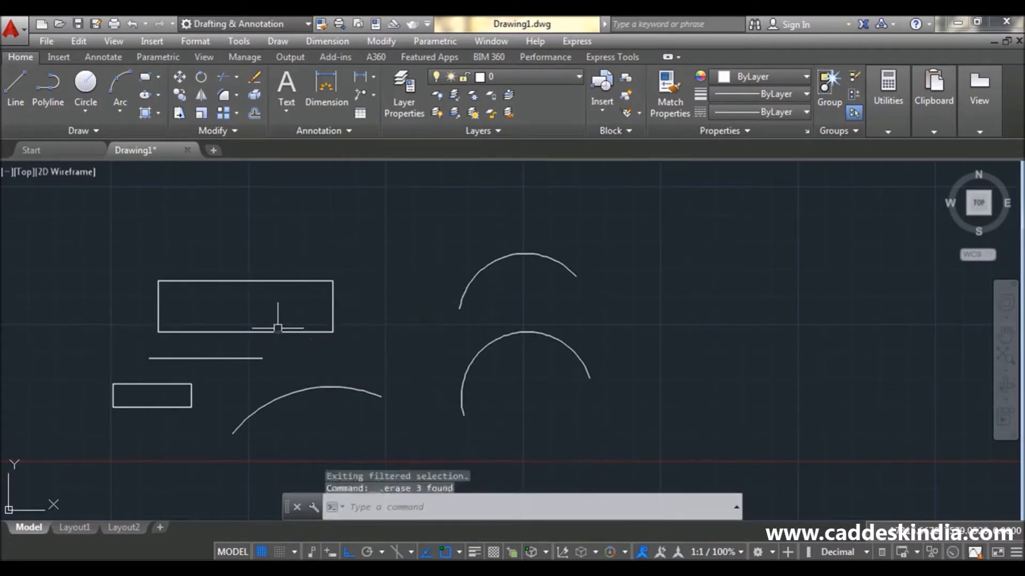
Select all the remaining rectangles, line, arcs and the CAD DESK text with a crossing window and erase them.
scroll(473, 293, down, 2)
middle_drag(473, 293, 450, 311)
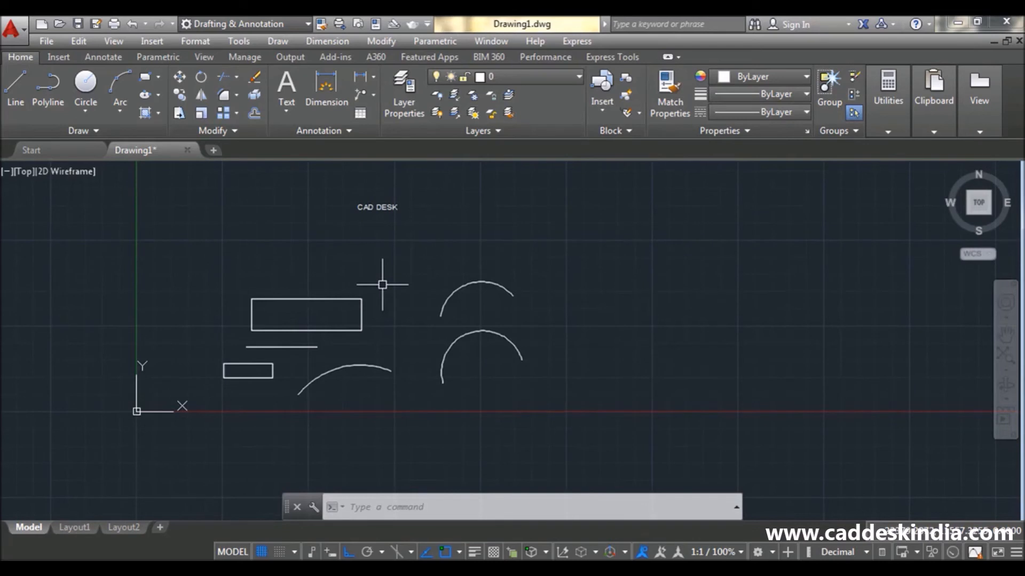
scroll(662, 334, down, 2)
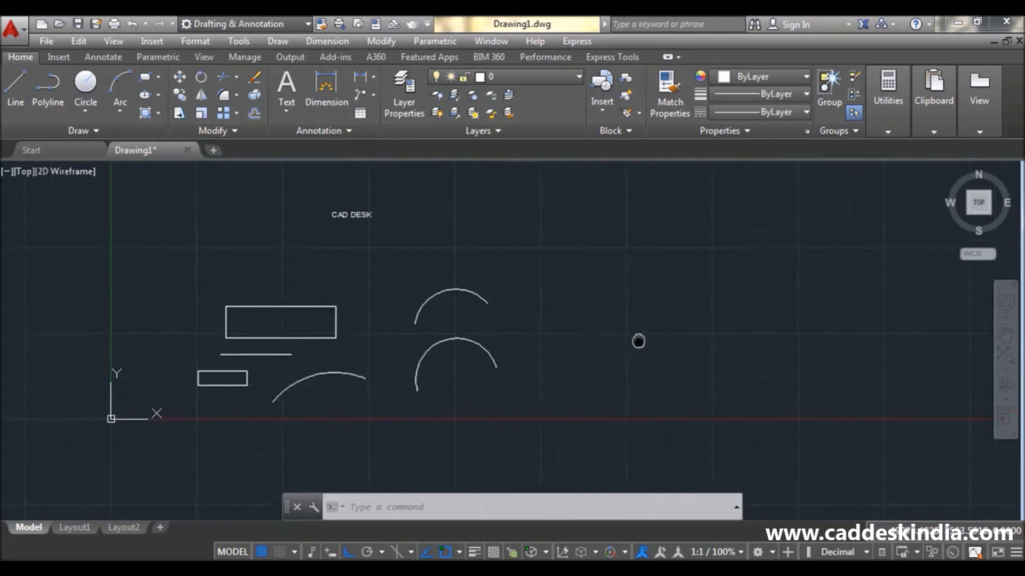
key(Escape)
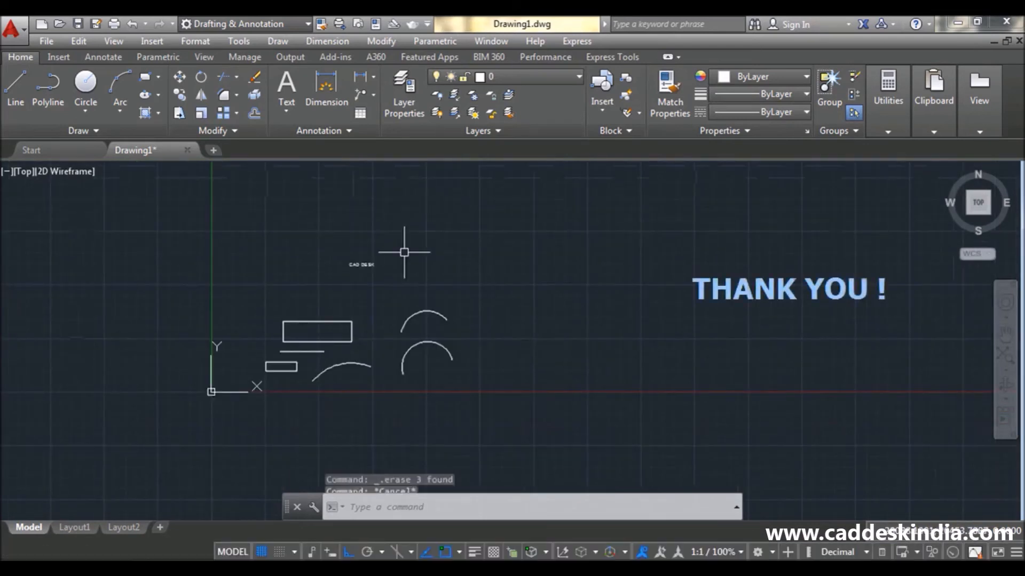
click(507, 237)
click(245, 427)
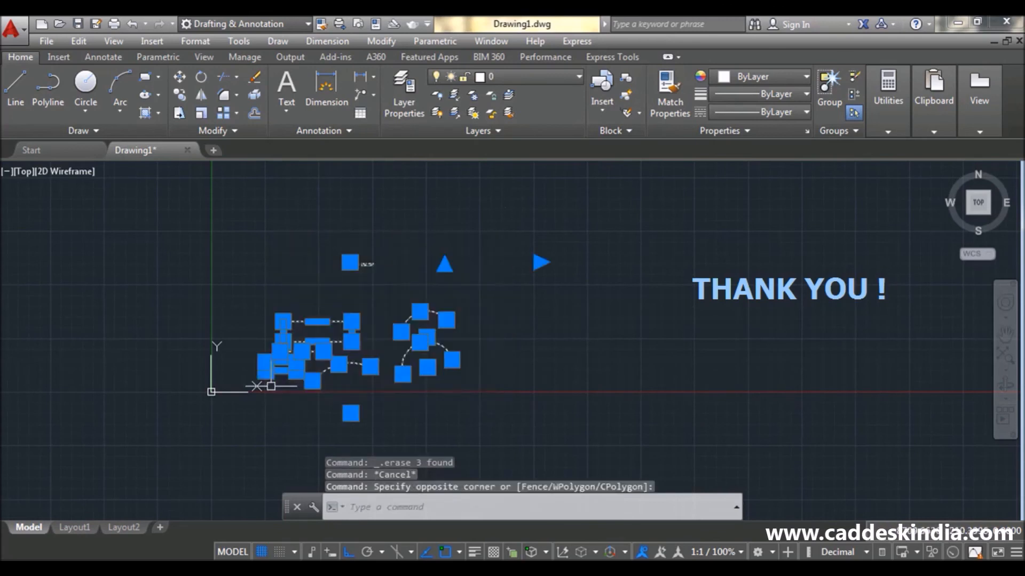
key(Delete)
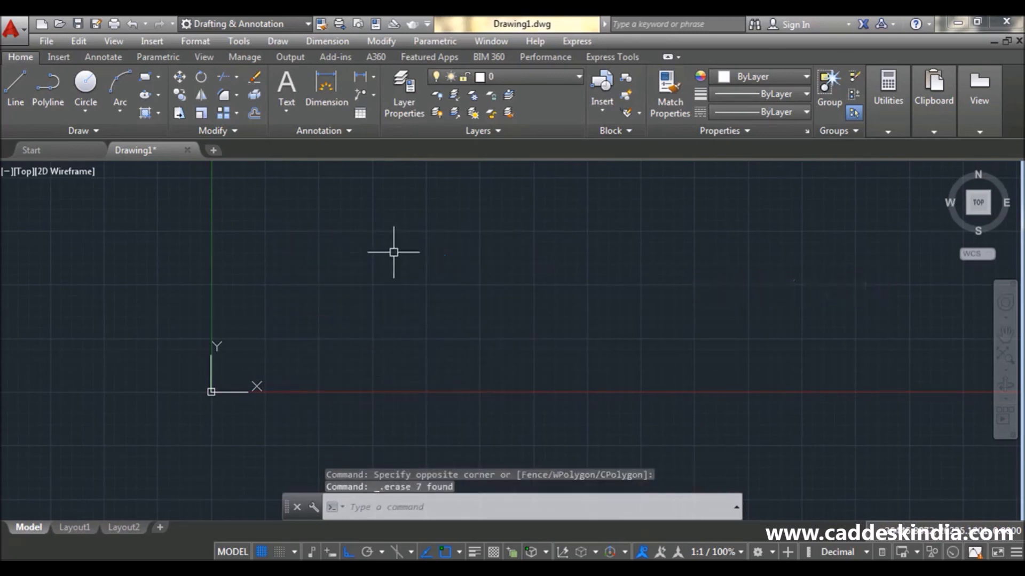